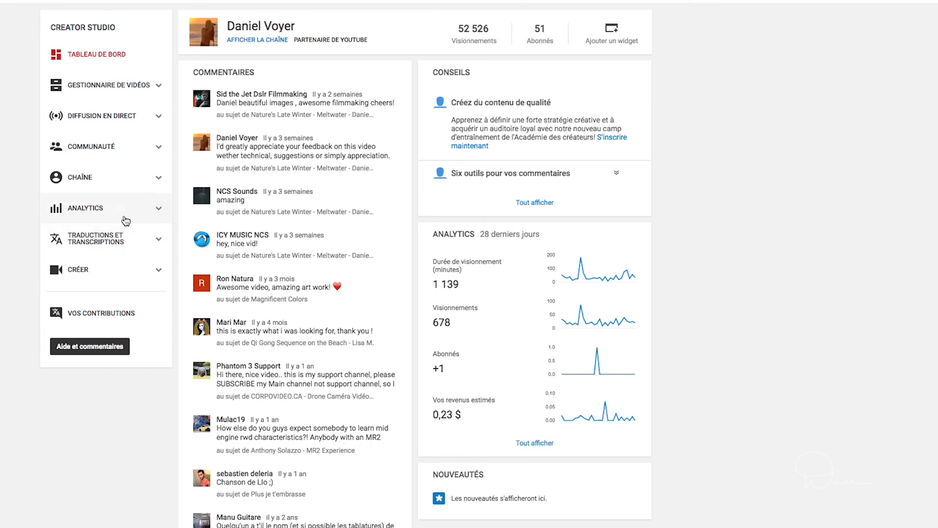
# - Open the Bibliothèque audio page in the Créer section and browse its free music tracks
pyautogui.click(100, 270)
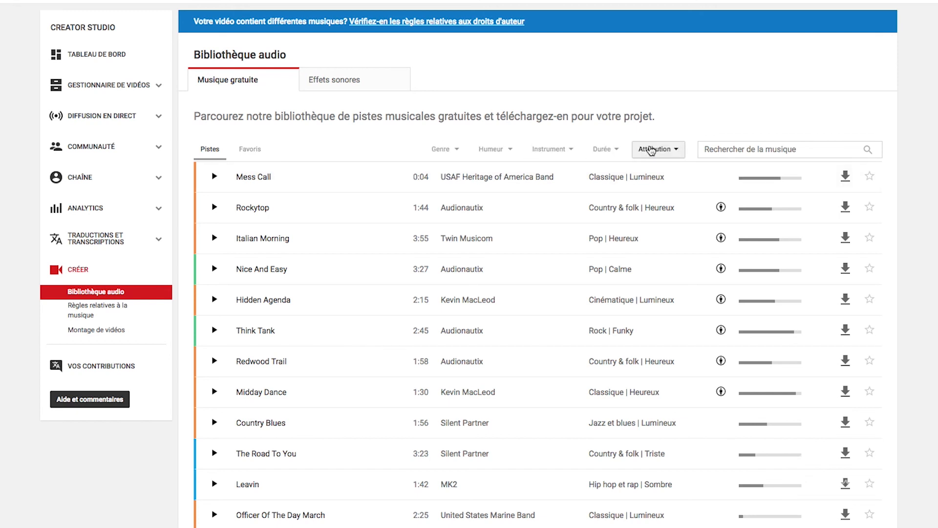
pyautogui.scroll(-10, 506, 239)
pyautogui.click(255, 83)
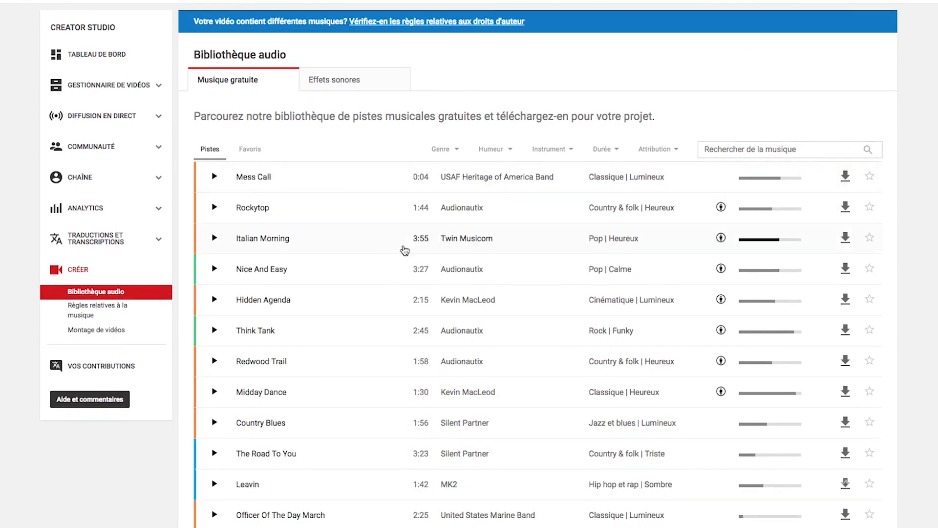
pyautogui.click(81, 288)
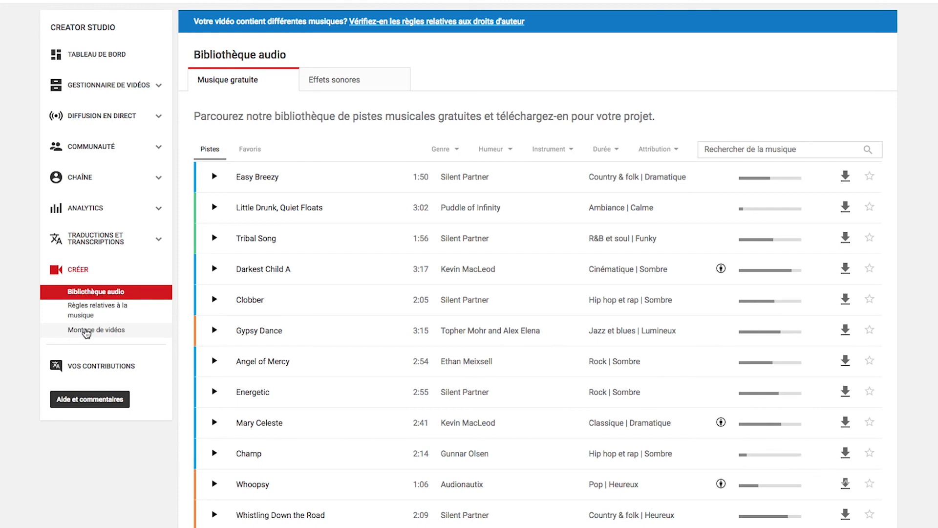
# - Open the Montage de vidéos editor and look through the channel's own uploaded videos
pyautogui.click(86, 332)
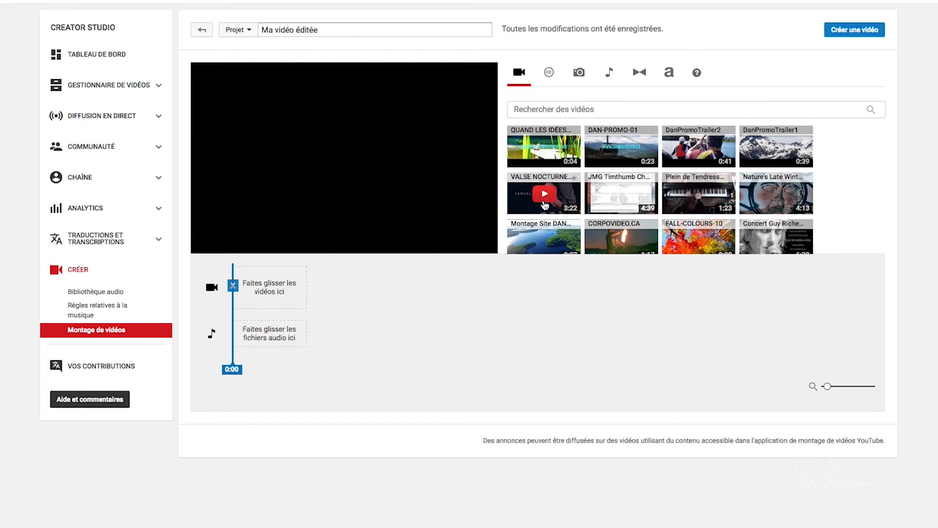
pyautogui.scroll(-10, 837, 182)
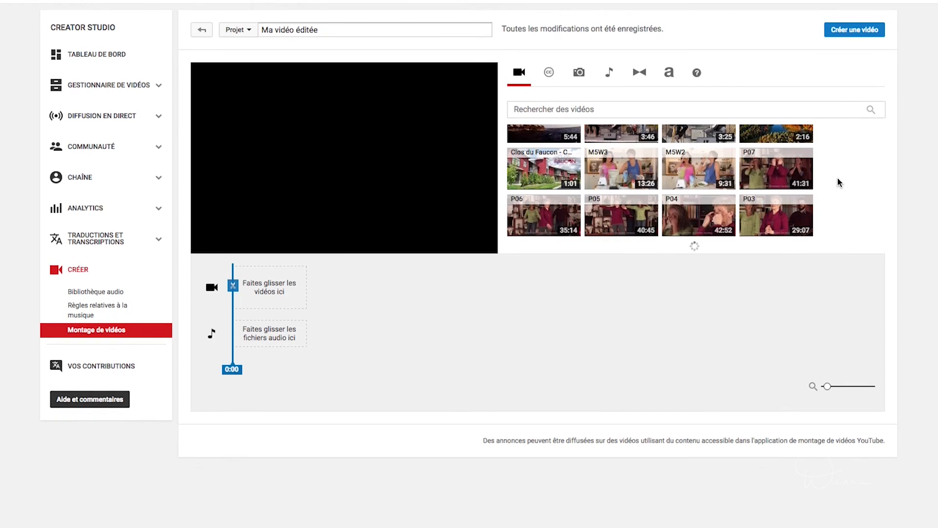
pyautogui.scroll(10, 838, 182)
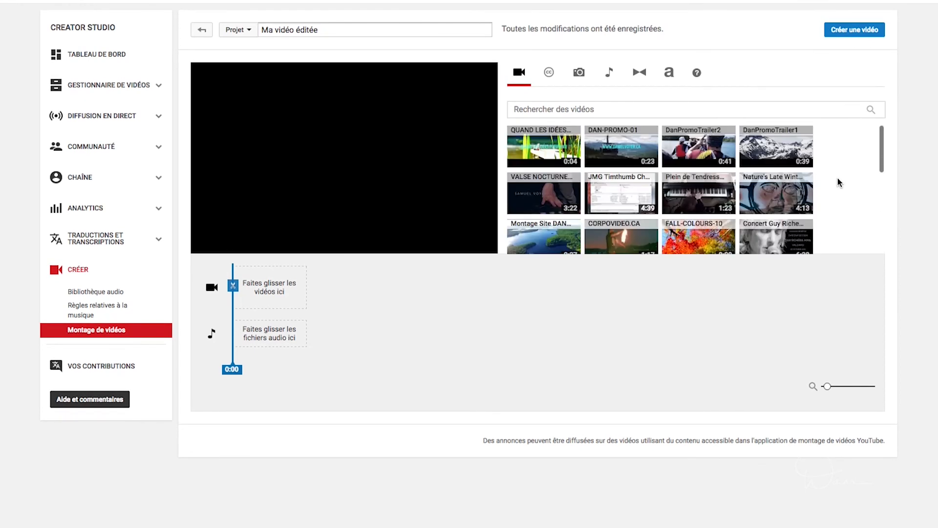
# - Search the Creative Commons video library for "water" and look through the clips
pyautogui.click(550, 74)
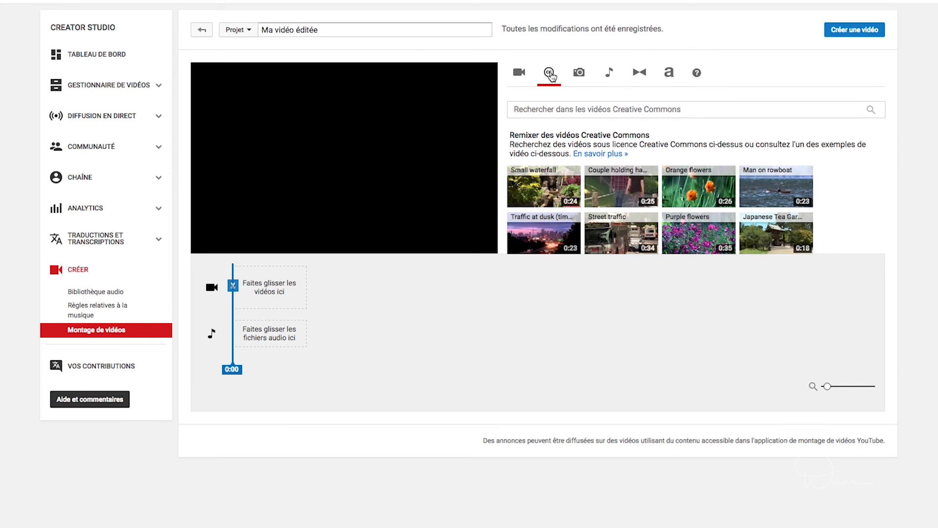
pyautogui.scroll(-10, 841, 194)
pyautogui.scroll(10, 841, 193)
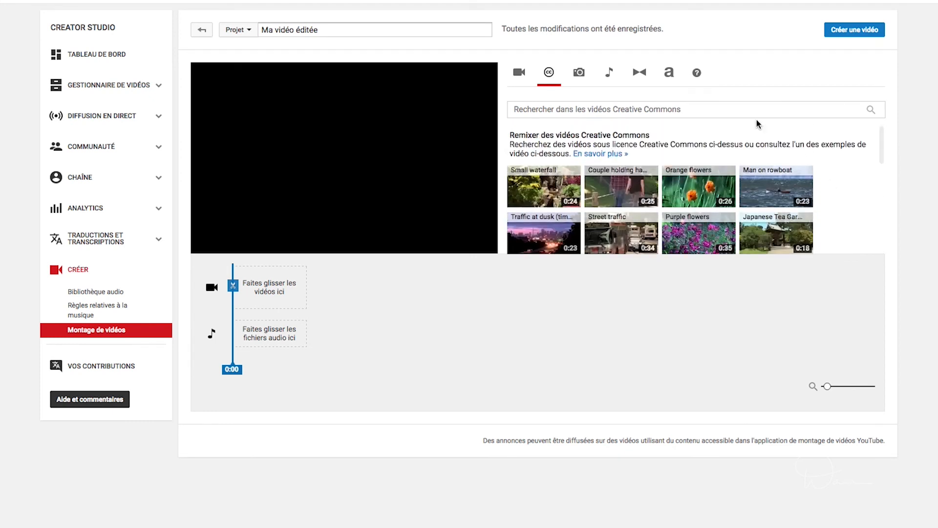
pyautogui.click(697, 109)
pyautogui.write('water')
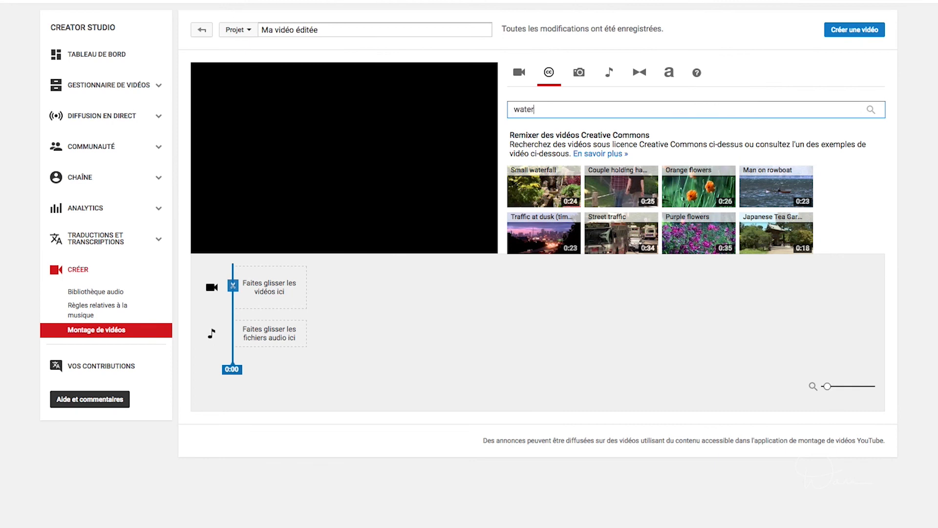
pyautogui.click(871, 111)
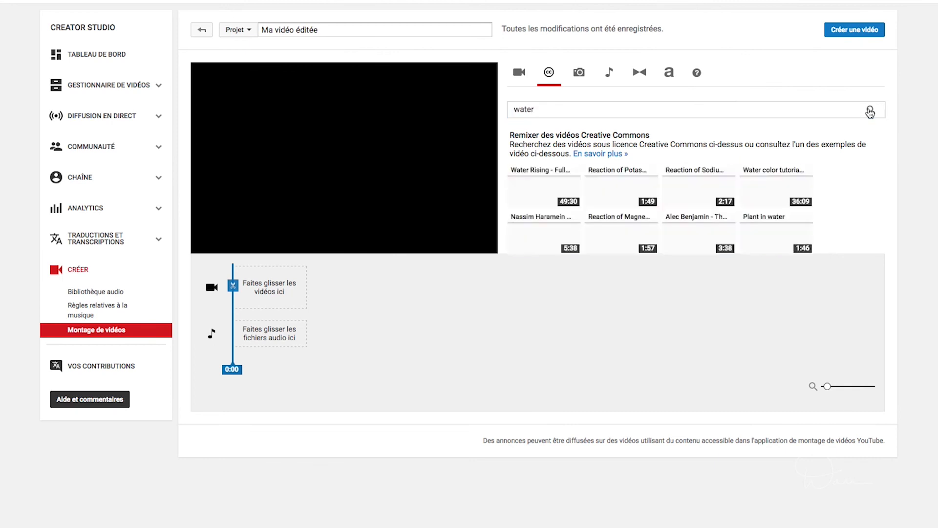
pyautogui.moveTo(777, 243)
pyautogui.scroll(-1, 777, 243)
pyautogui.scroll(-2, 777, 243)
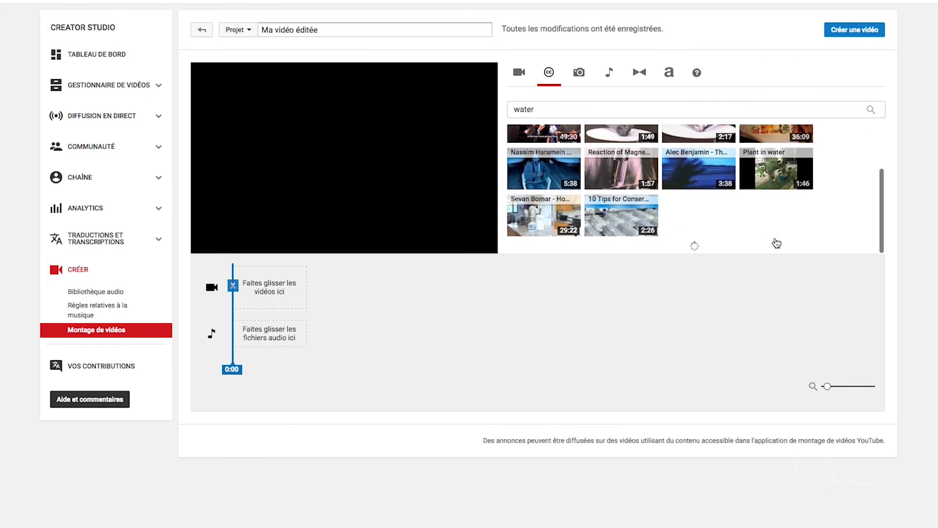
pyautogui.scroll(-3, 854, 195)
pyautogui.scroll(6, 855, 195)
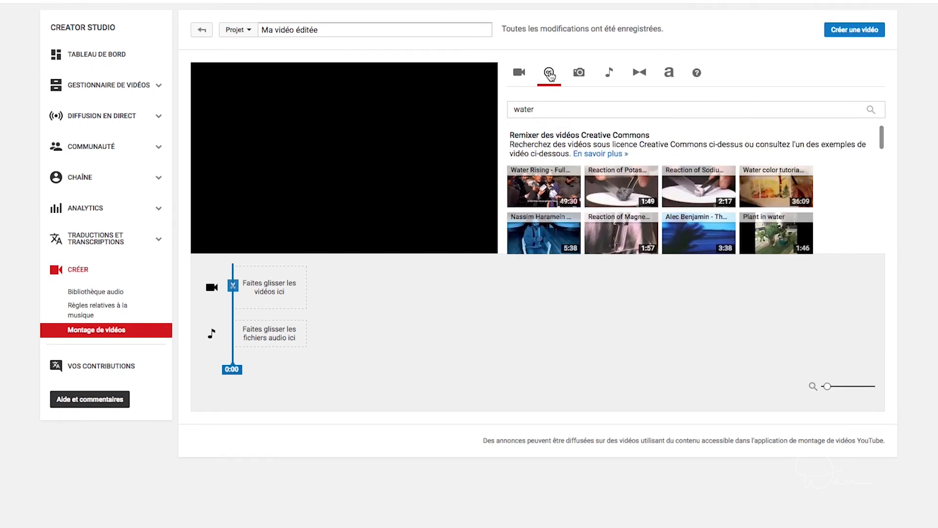
# - Examine the editor's available photos, music tracks, transitions and title styles
pyautogui.click(579, 73)
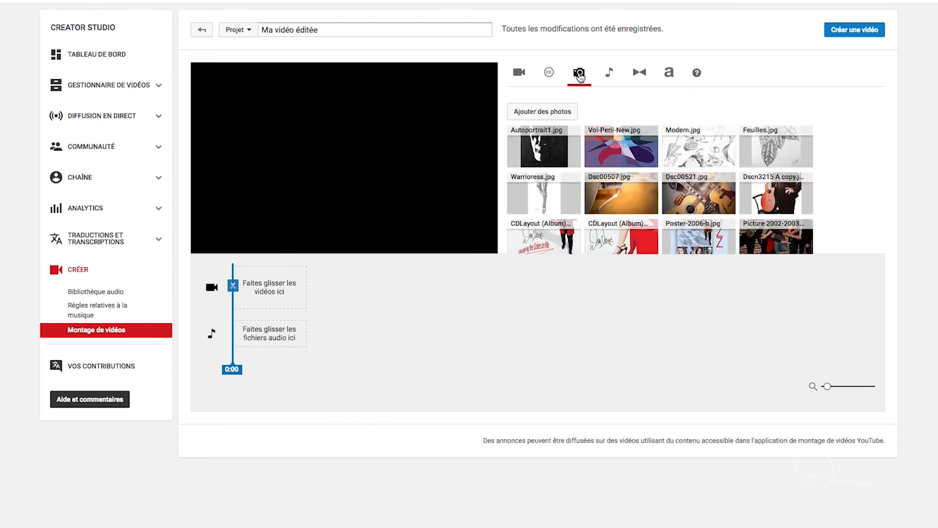
pyautogui.click(609, 73)
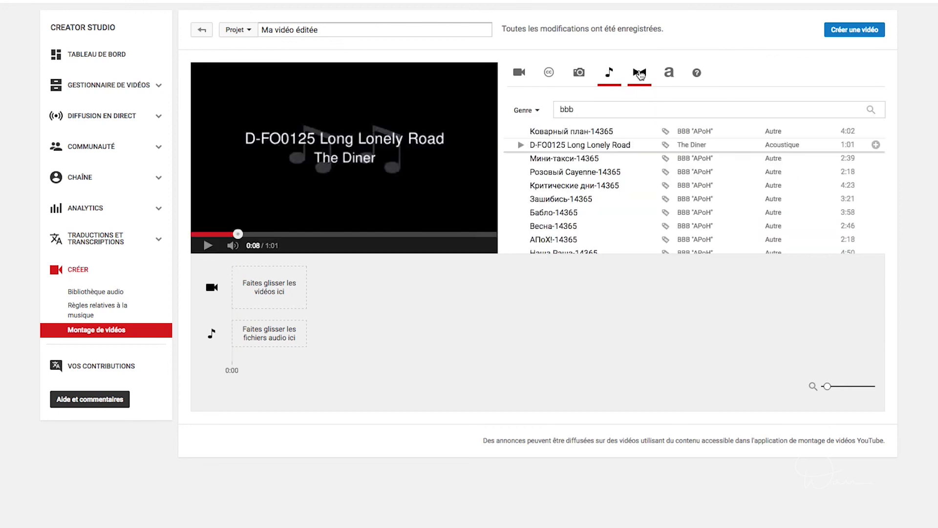
pyautogui.click(640, 74)
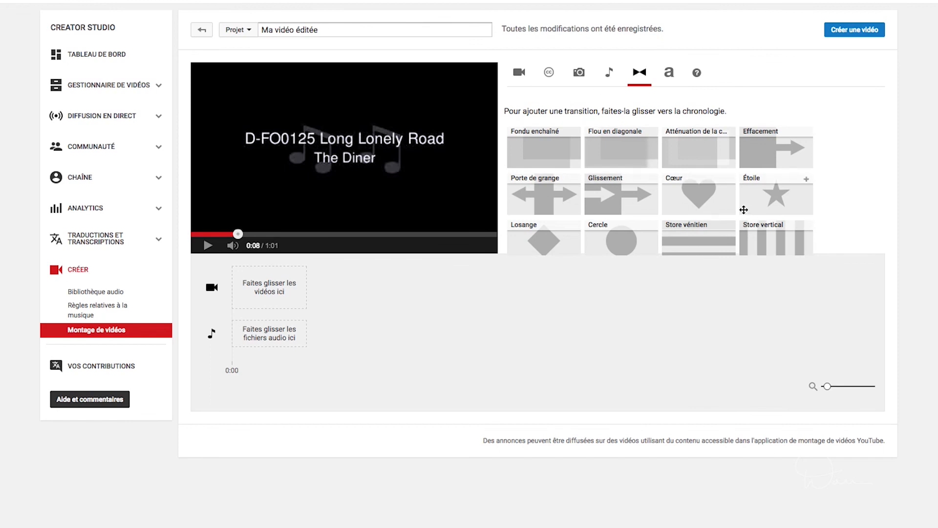
pyautogui.scroll(-5, 744, 210)
pyautogui.scroll(5, 743, 210)
pyautogui.click(669, 73)
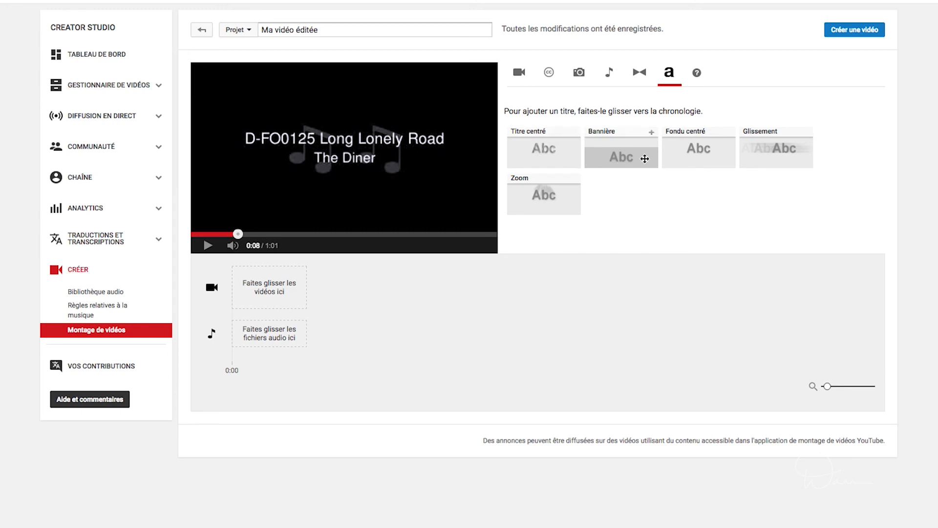
# - Place the DanPromoTrailer2 video from the channel's own videos on the timeline's video track
pyautogui.click(519, 74)
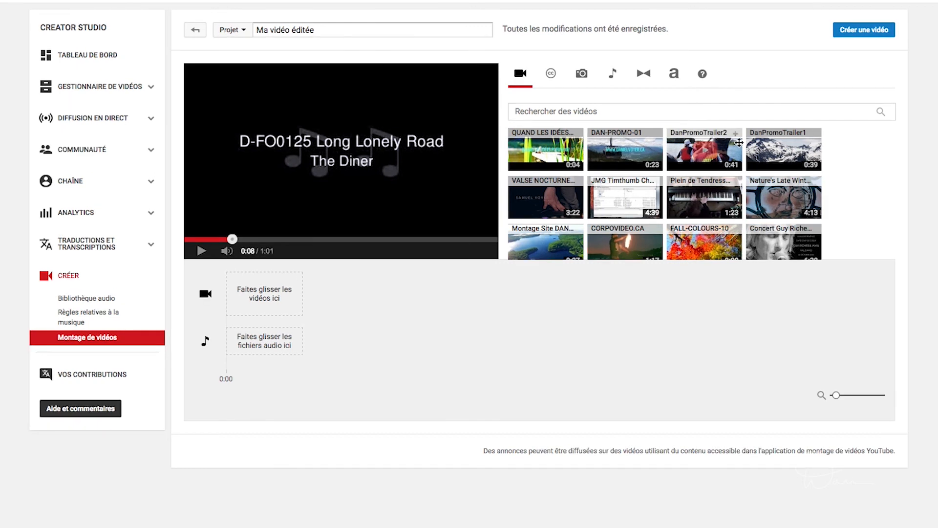
pyautogui.moveTo(733, 146); pyautogui.dragTo(733, 146)
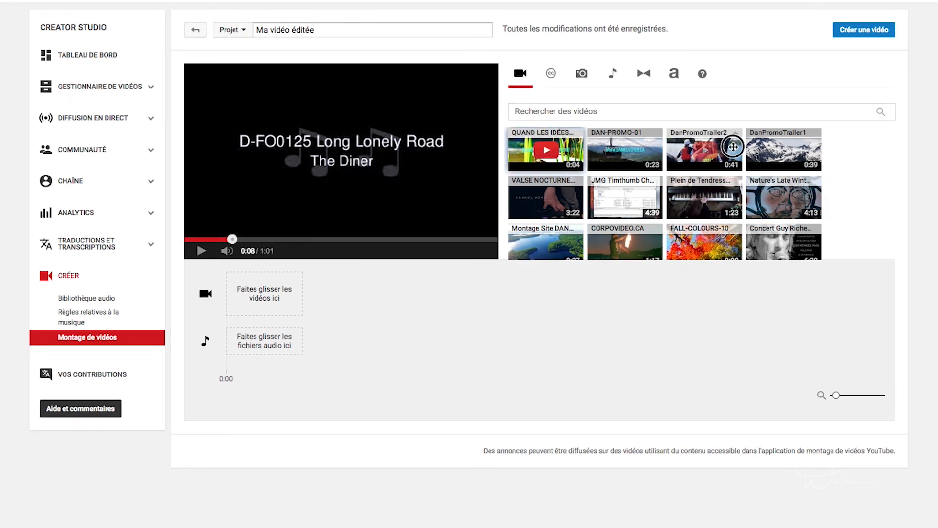
pyautogui.moveTo(732, 146); pyautogui.dragTo(264, 293)
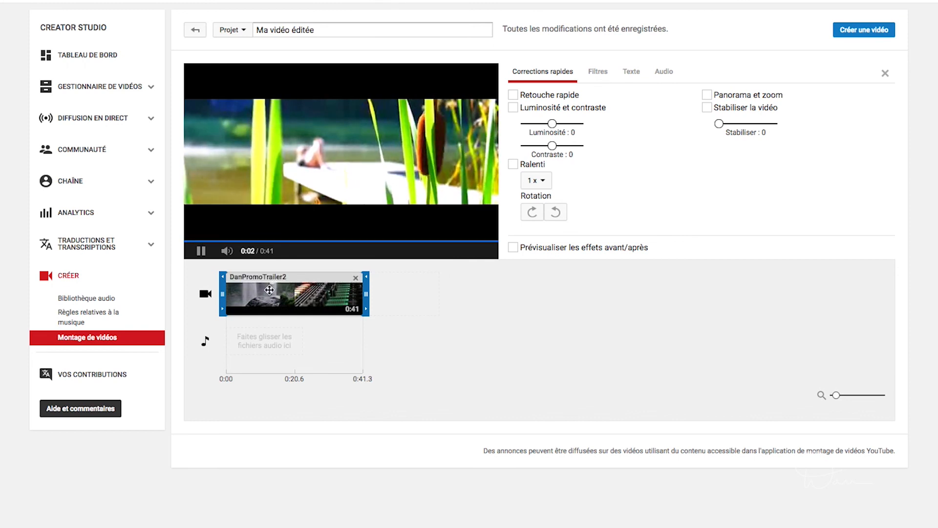
# - Enlarge the timeline scale slightly and trim the first DanPromoTrailer2 clip to about 4.5 seconds
pyautogui.moveTo(366, 293); pyautogui.dragTo(294, 296)
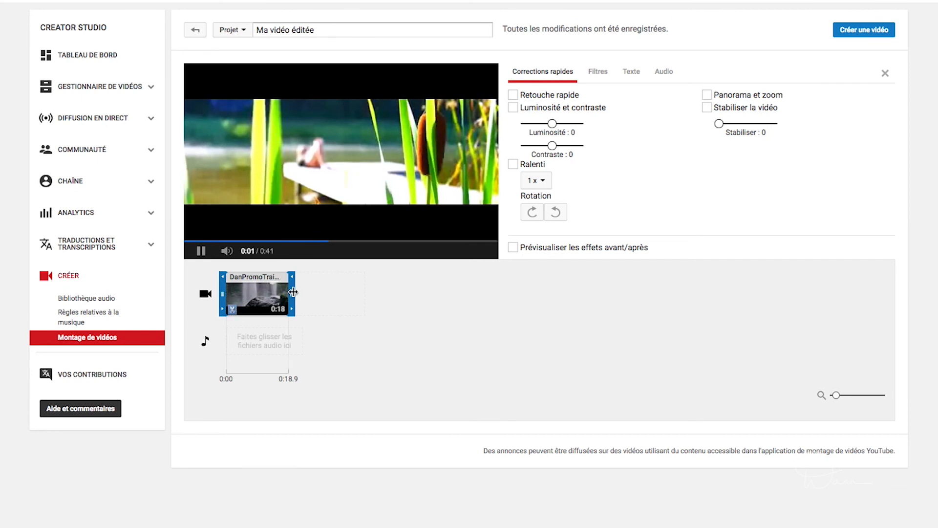
pyautogui.moveTo(293, 292); pyautogui.dragTo(368, 294)
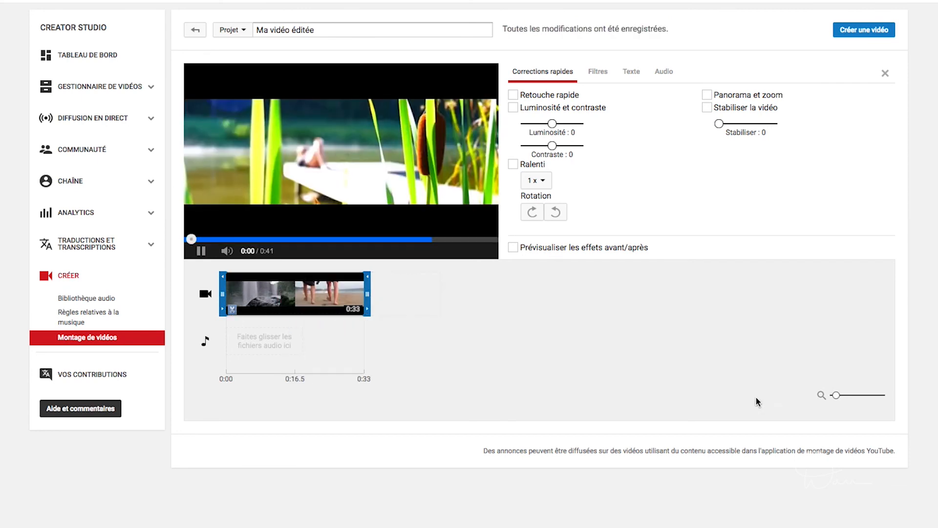
pyautogui.click(836, 394)
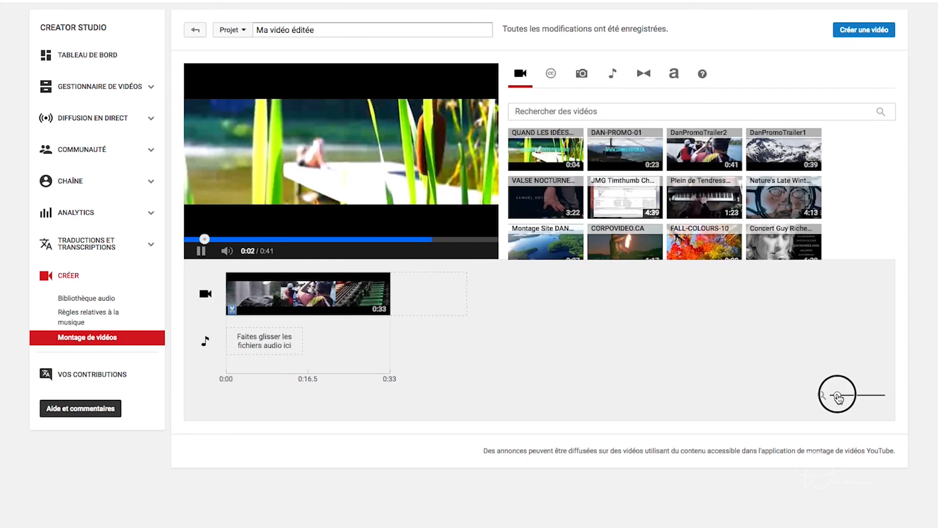
pyautogui.moveTo(837, 396); pyautogui.dragTo(841, 398)
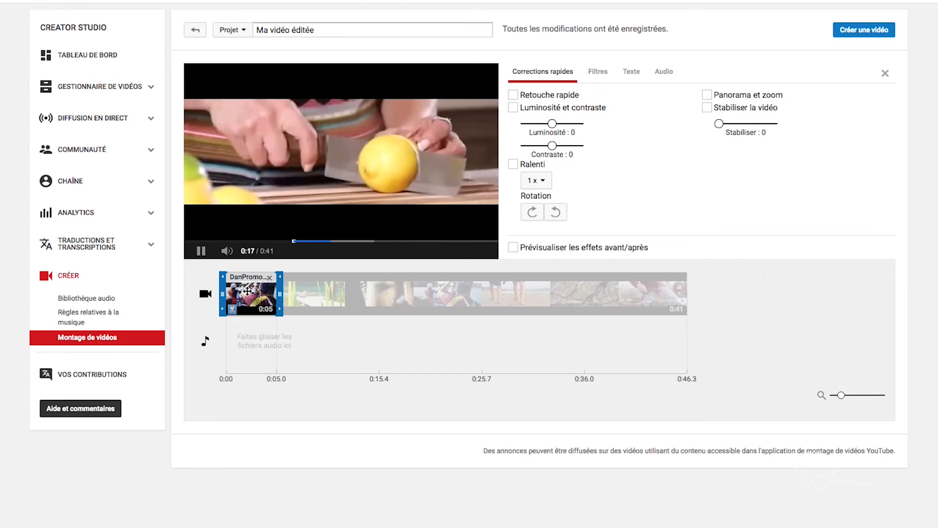
pyautogui.moveTo(280, 293); pyautogui.dragTo(274, 293)
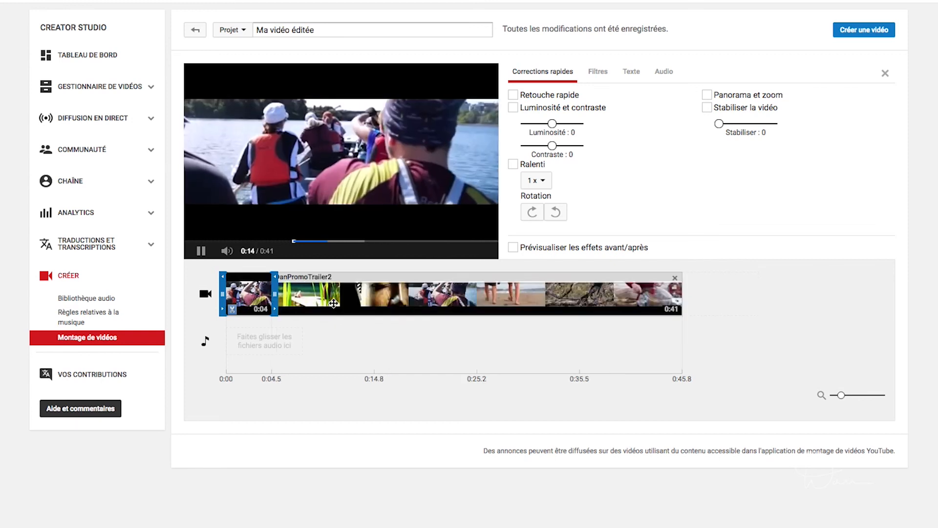
# - Trim the second DanPromoTrailer2 clip at both ends to about 6.5 seconds, starting at about 0:26 of the source
pyautogui.click(336, 299)
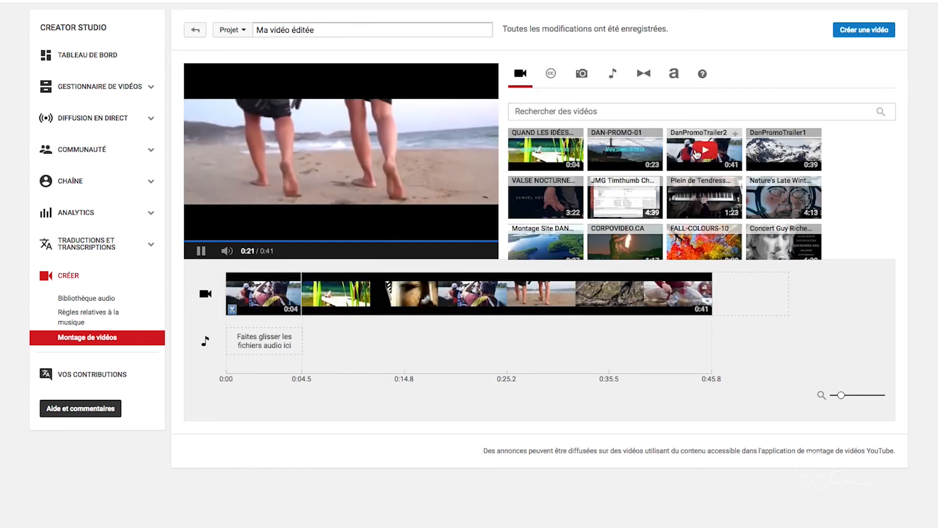
pyautogui.click(331, 289)
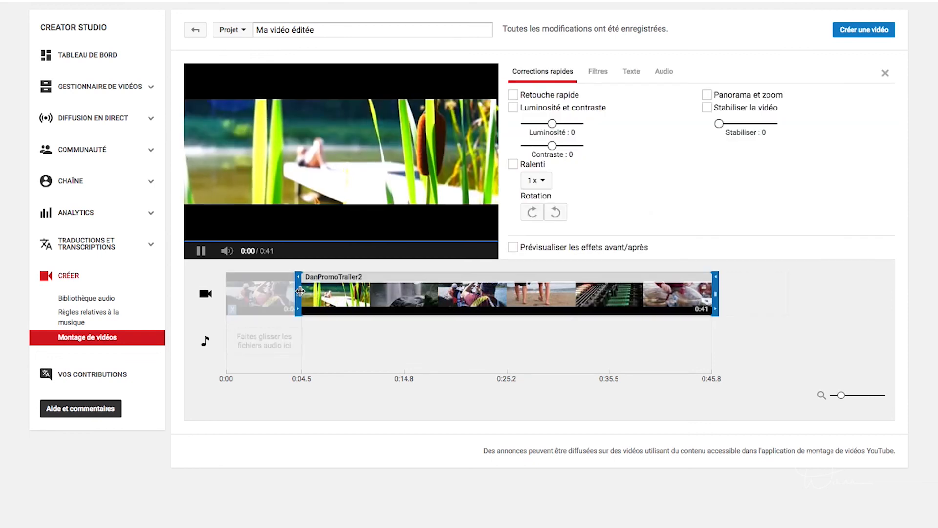
pyautogui.moveTo(300, 291); pyautogui.dragTo(552, 294)
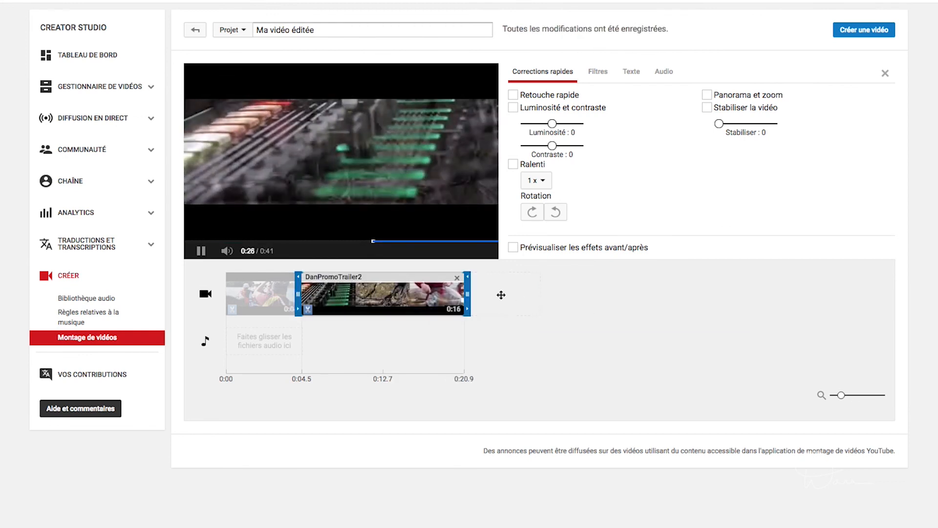
pyautogui.moveTo(467, 293); pyautogui.dragTo(401, 297)
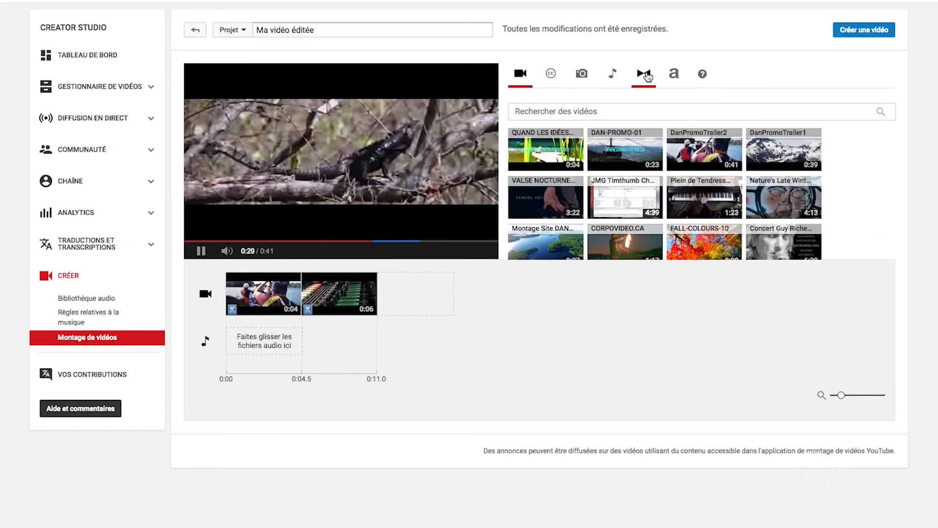
# - Add Fondu enchaîné transitions before the first clip, after the last clip and between both clips, the middle one about 1.1 seconds long
pyautogui.click(646, 75)
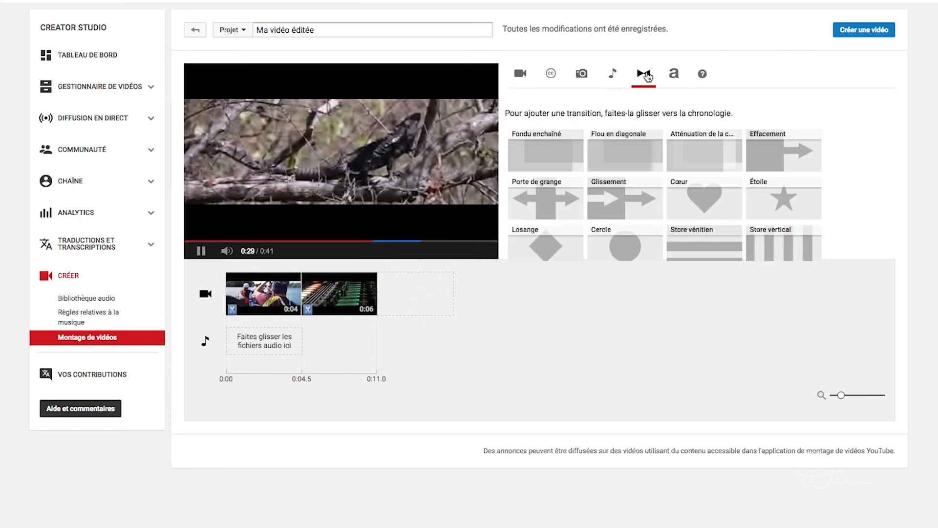
pyautogui.moveTo(547, 153); pyautogui.dragTo(247, 294)
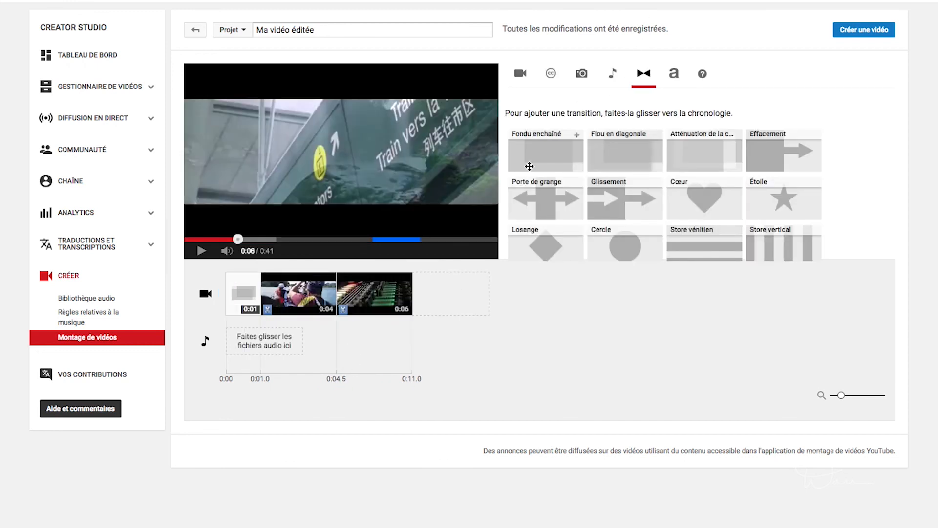
pyautogui.moveTo(552, 152); pyautogui.dragTo(428, 292)
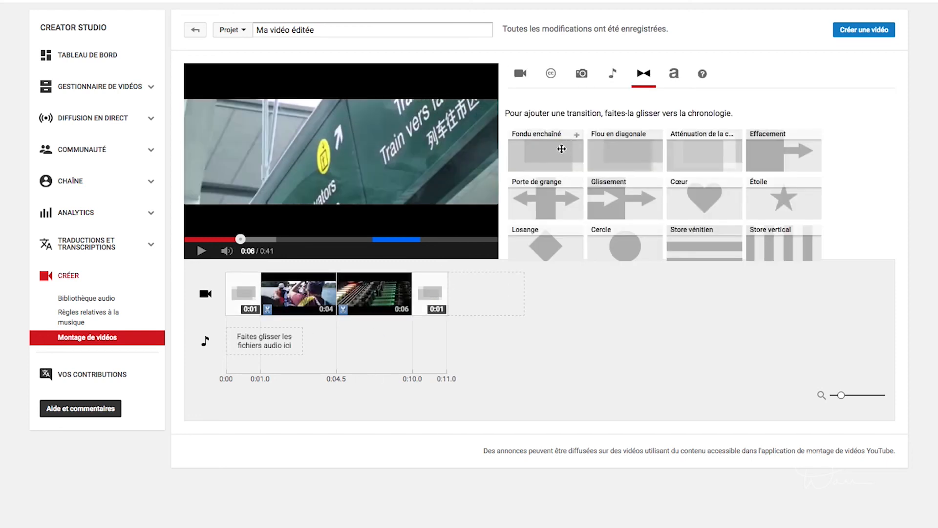
pyautogui.moveTo(550, 156); pyautogui.dragTo(341, 293)
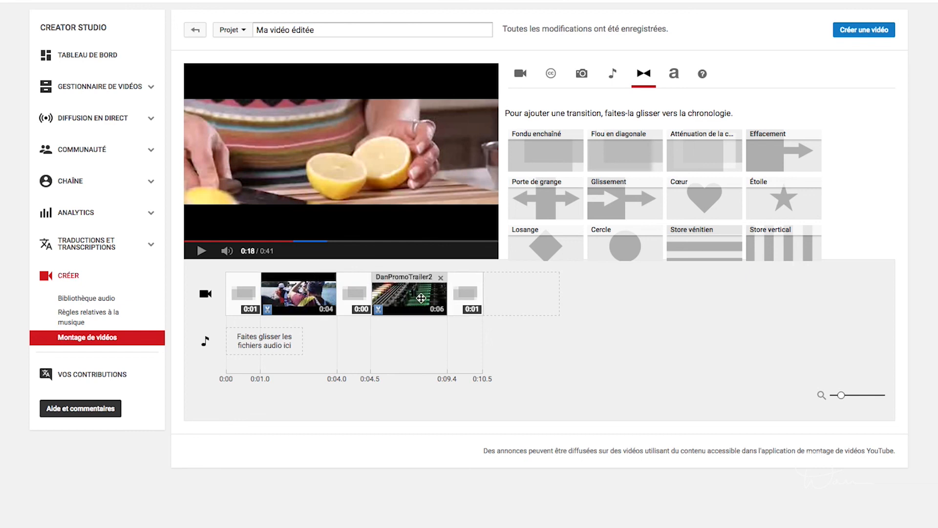
pyautogui.click(357, 297)
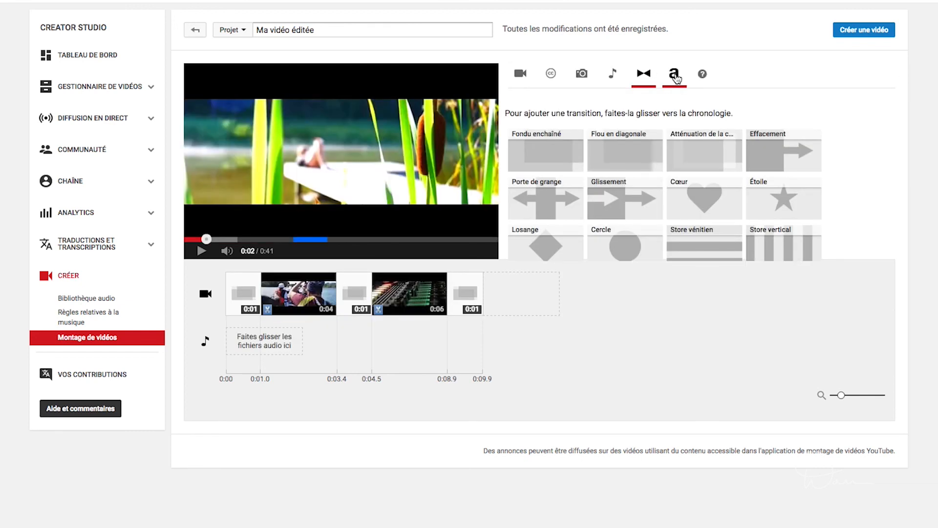
# - Add a Zoom title to the first clip on the timeline
pyautogui.click(675, 76)
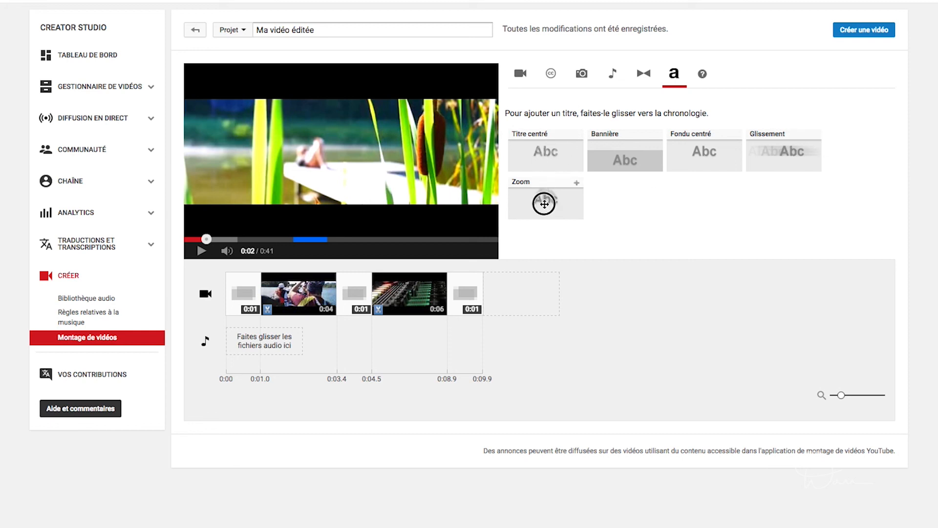
pyautogui.moveTo(544, 204); pyautogui.dragTo(301, 295)
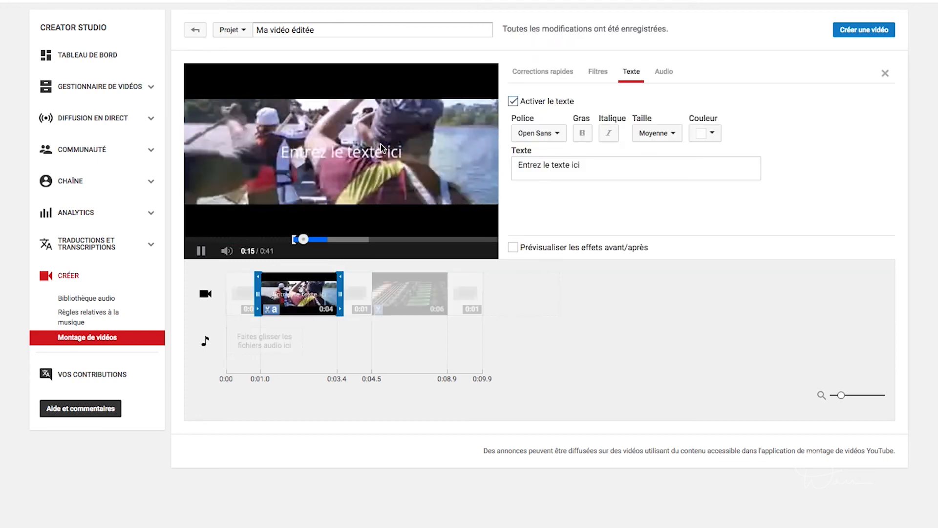
# - Replace the placeholder text of the first clip's title with "Naviguer avec la vie"
pyautogui.click(593, 164)
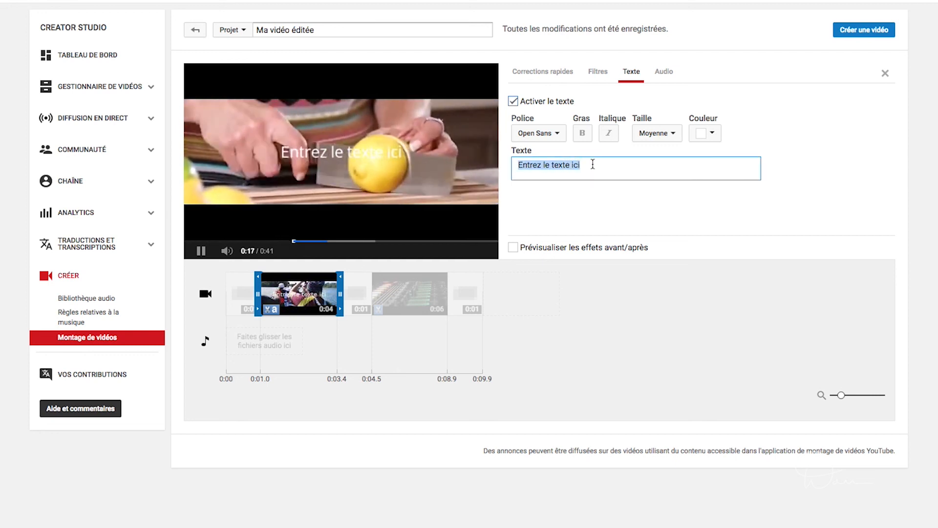
pyautogui.write('N')
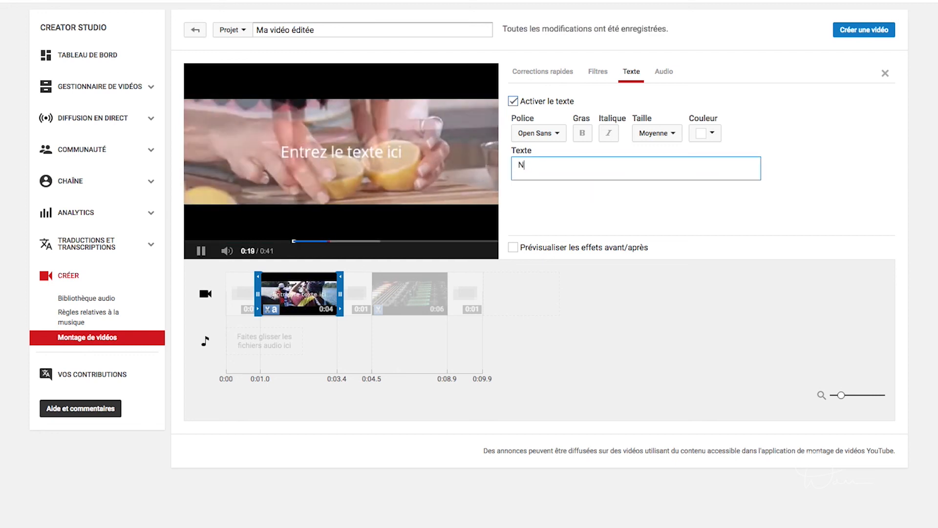
pyautogui.write('aviguer ')
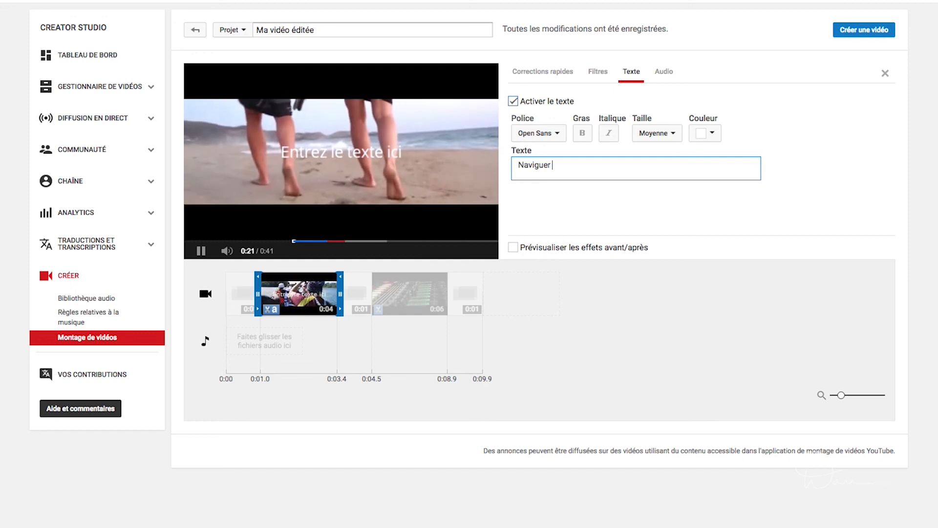
pyautogui.write('avec la v')
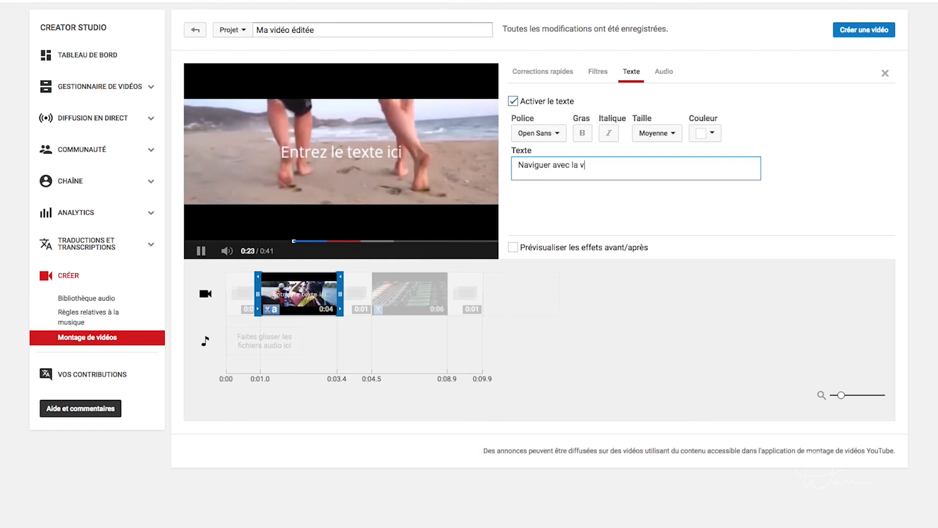
pyautogui.write('ie')
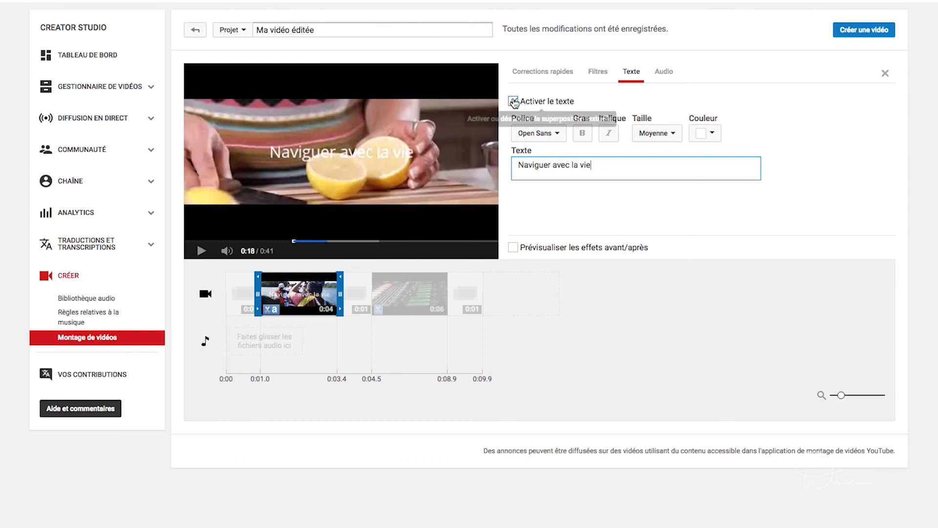
# - Format the first clip's title in the Economica font, bold, size Grande, with a cyan text colour
pyautogui.click(559, 136)
pyautogui.scroll(-3, 552, 175)
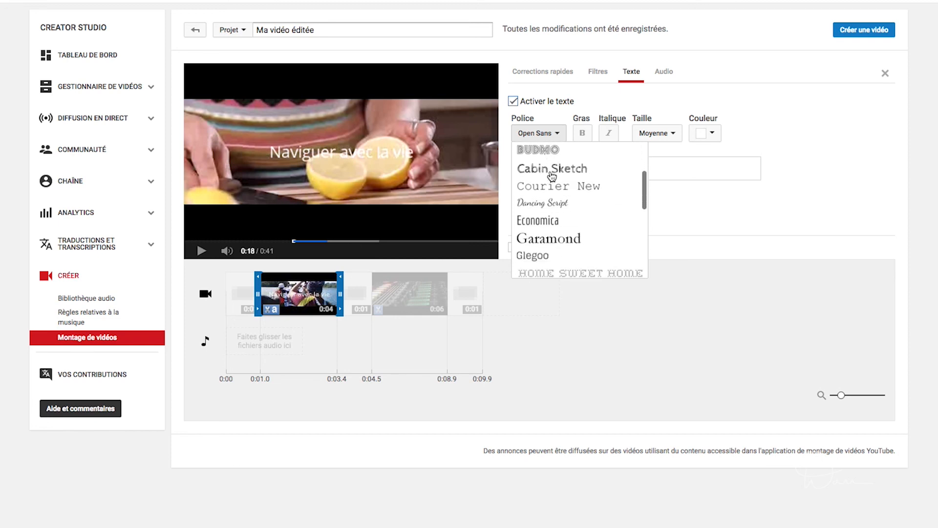
pyautogui.scroll(-2, 552, 176)
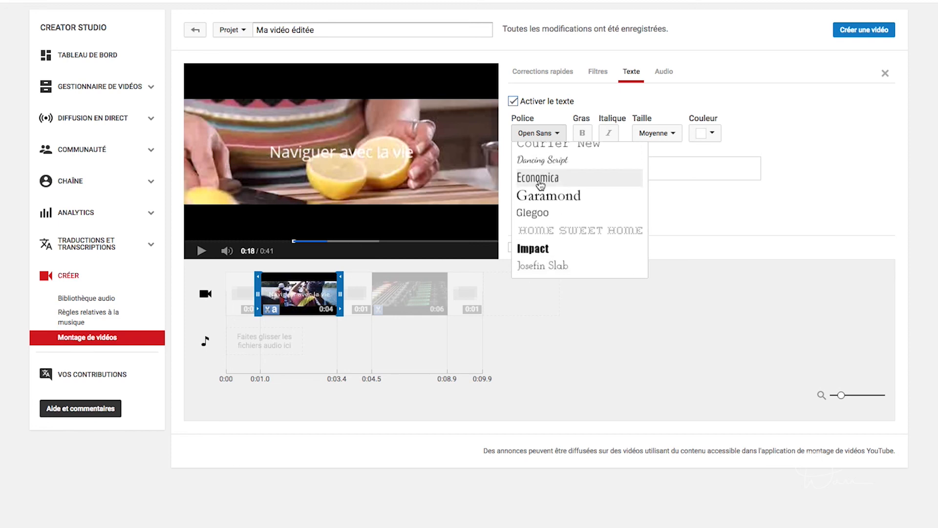
pyautogui.click(536, 179)
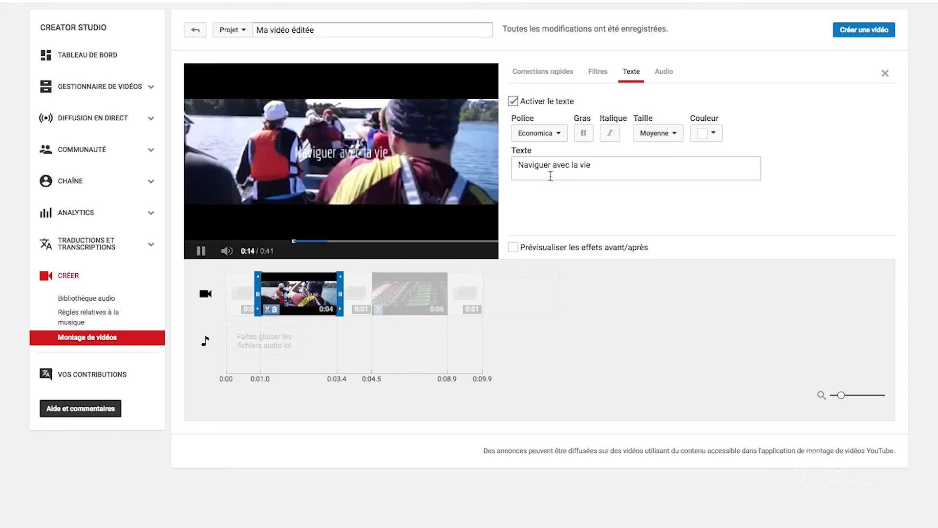
pyautogui.click(586, 134)
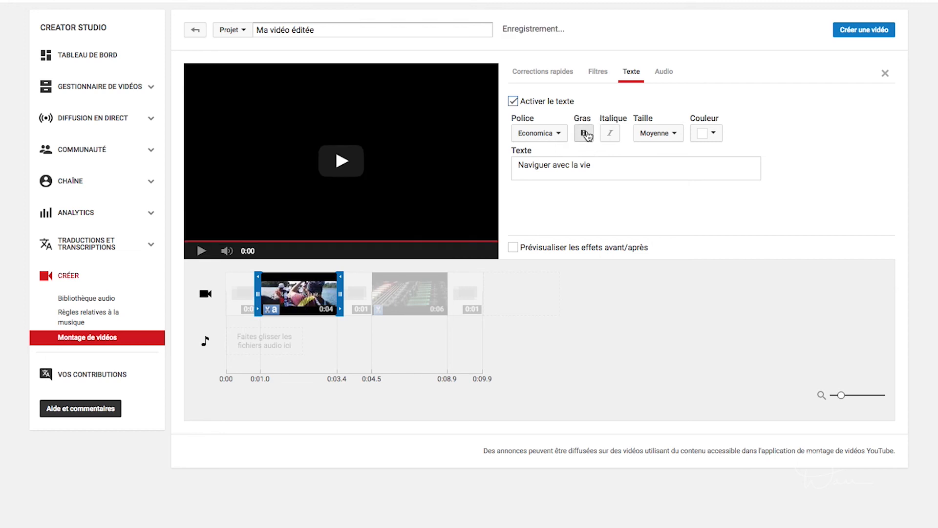
pyautogui.click(653, 133)
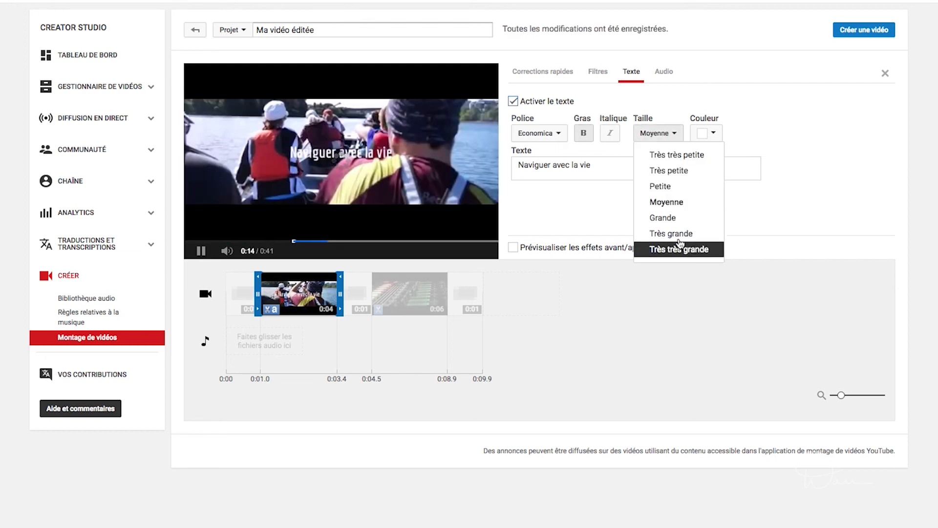
pyautogui.click(664, 218)
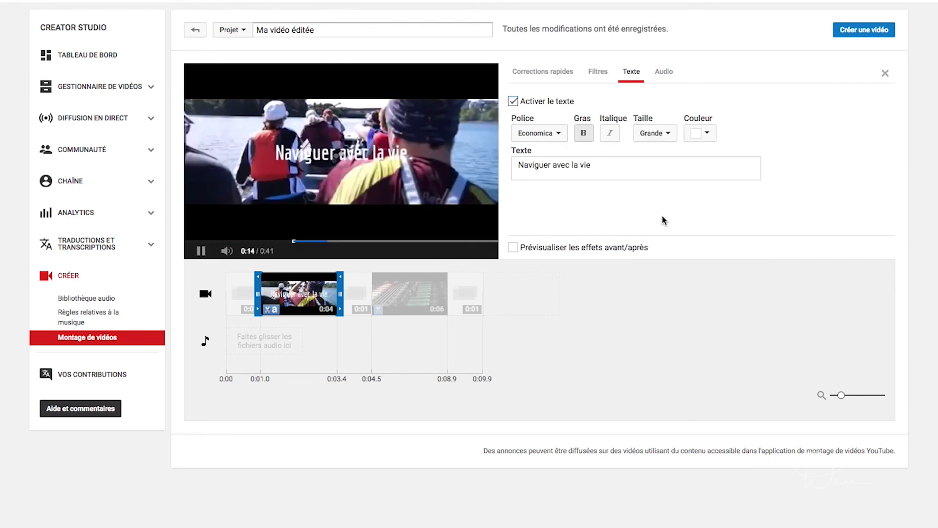
pyautogui.click(708, 134)
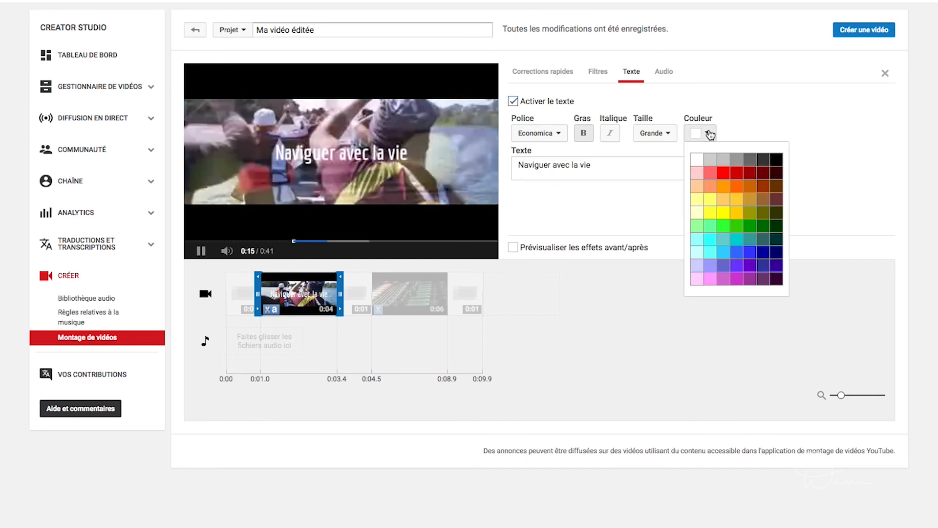
pyautogui.click(710, 237)
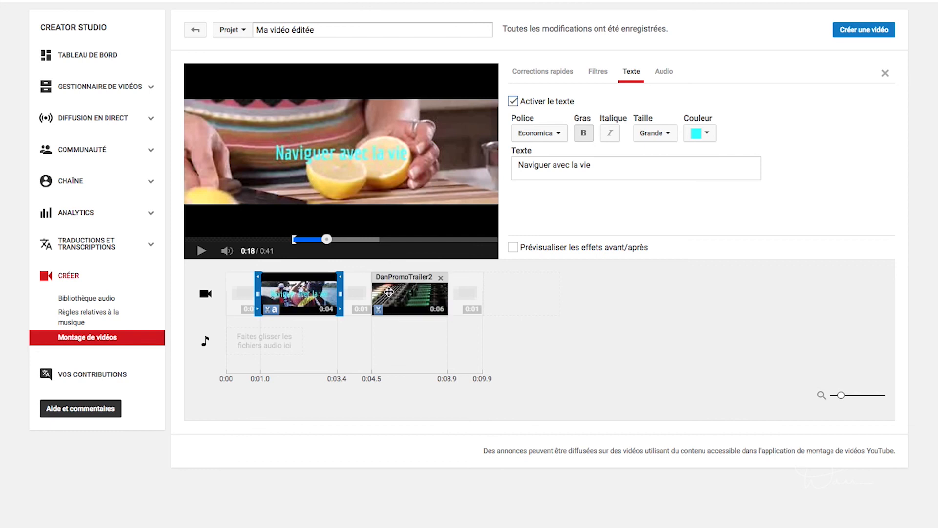
# - Enable text on the second DanPromoTrailer2 clip, set its font to Economica and enter the website address as the text
pyautogui.click(404, 296)
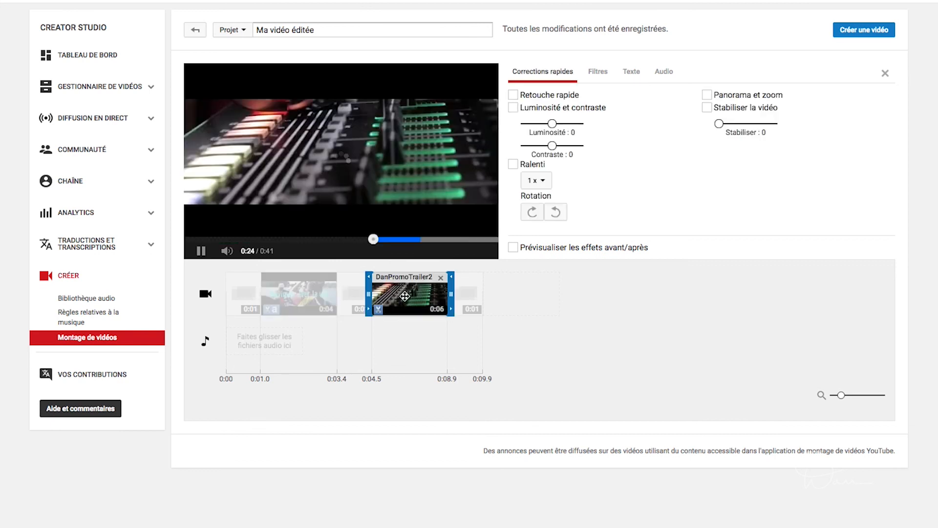
pyautogui.click(632, 72)
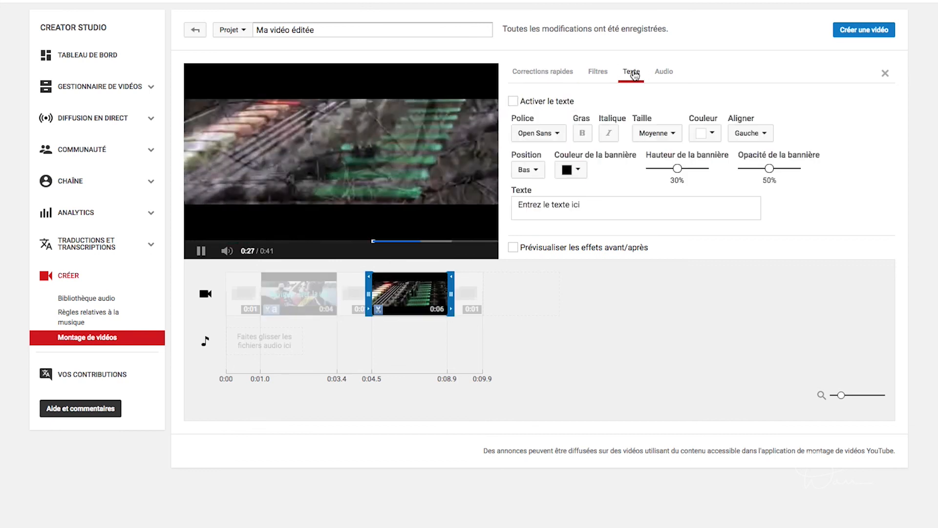
pyautogui.click(514, 103)
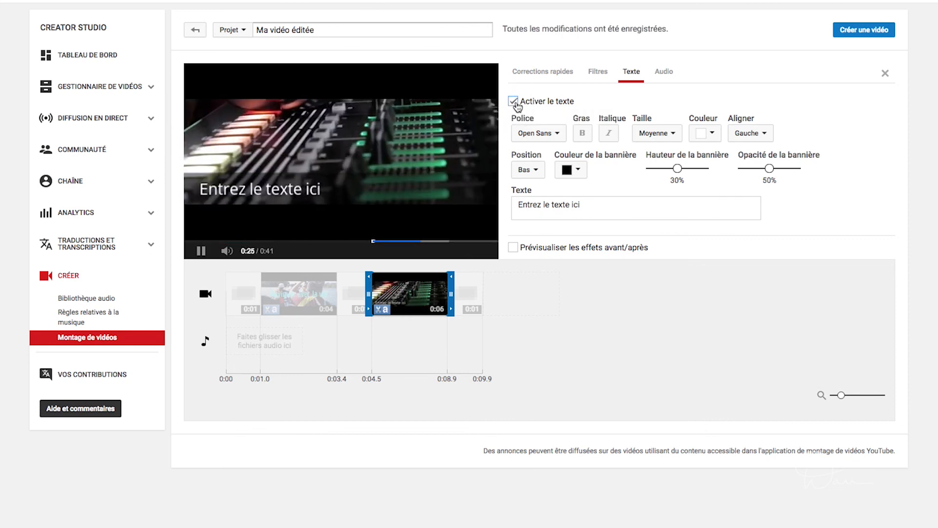
pyautogui.click(533, 133)
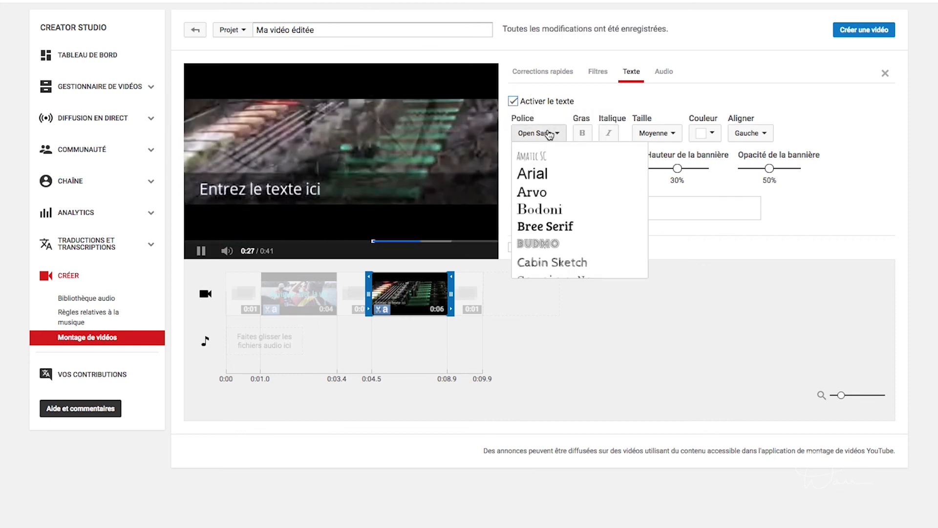
pyautogui.scroll(-3, 523, 231)
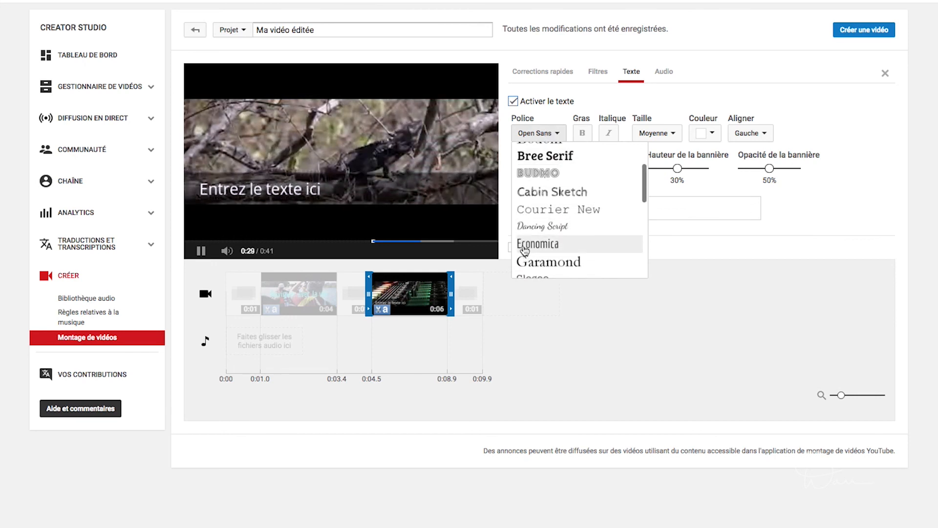
pyautogui.click(524, 245)
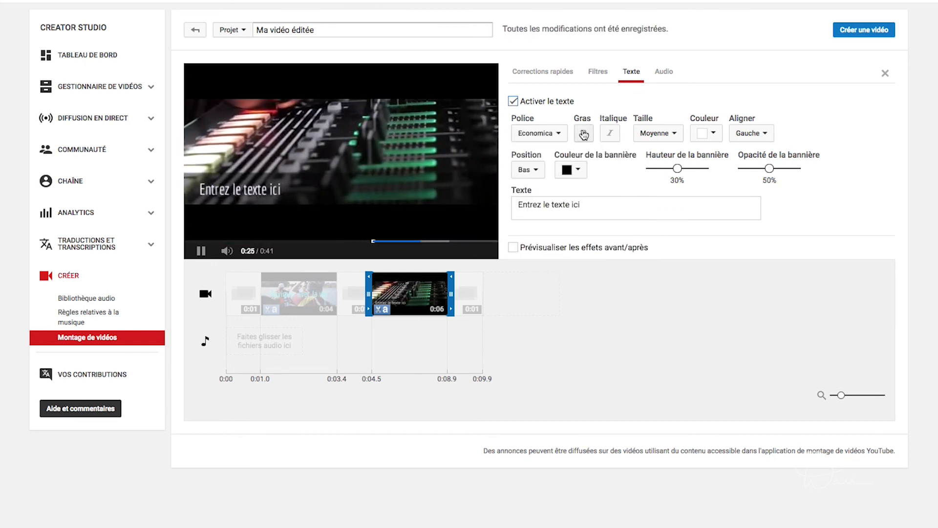
pyautogui.tripleClick(601, 200)
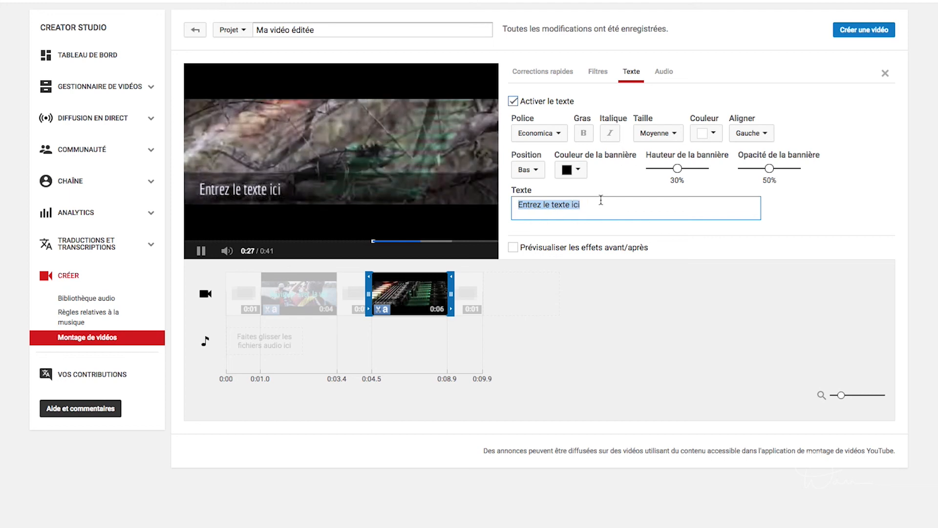
pyautogui.write('ww')
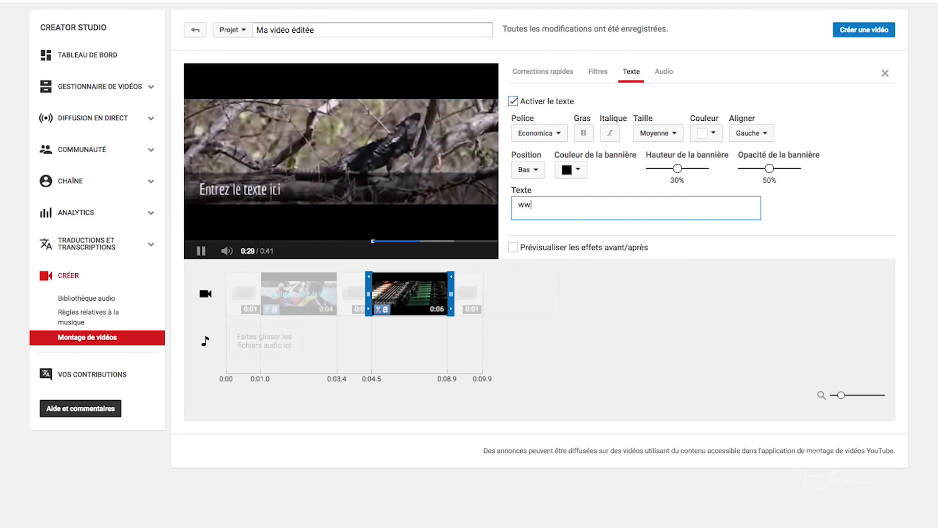
pyautogui.write('w.danielvoyer.ca')
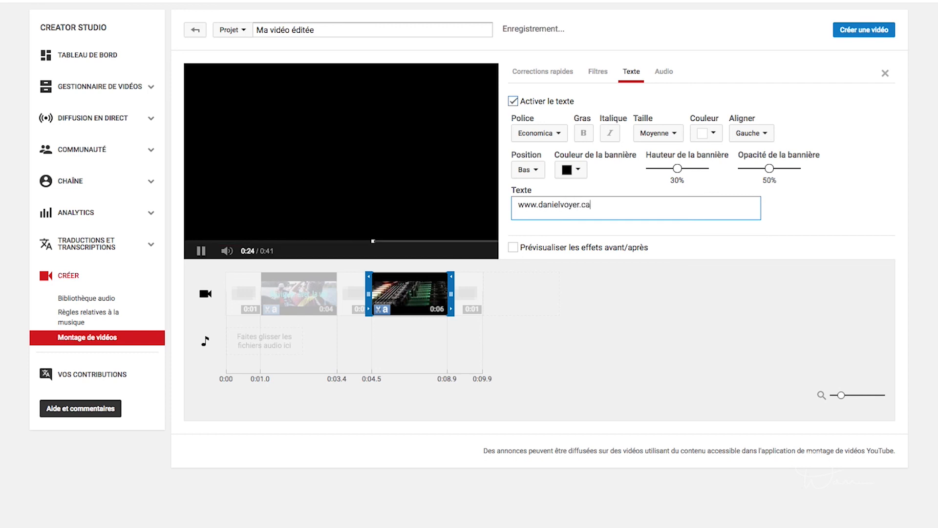
# - Make the second clip's website text bold and set its size to Grande
pyautogui.click(584, 134)
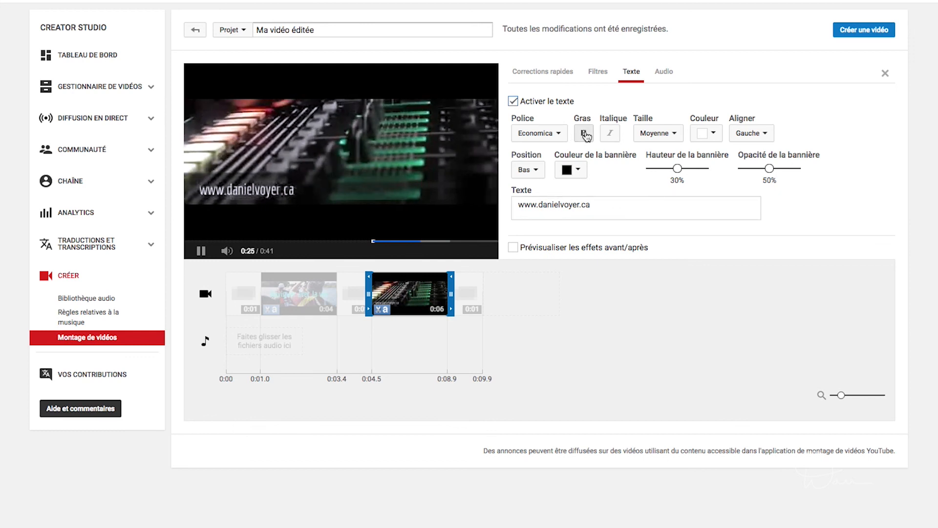
pyautogui.click(664, 135)
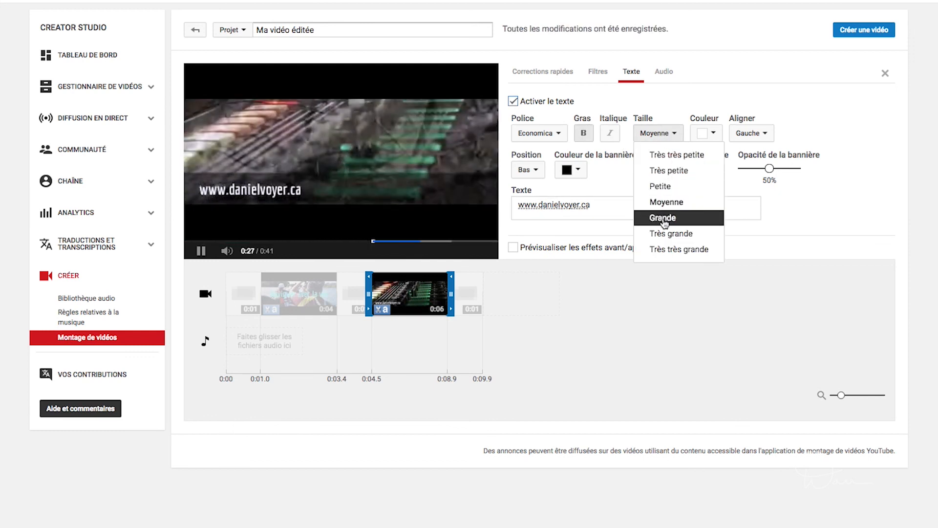
pyautogui.click(663, 219)
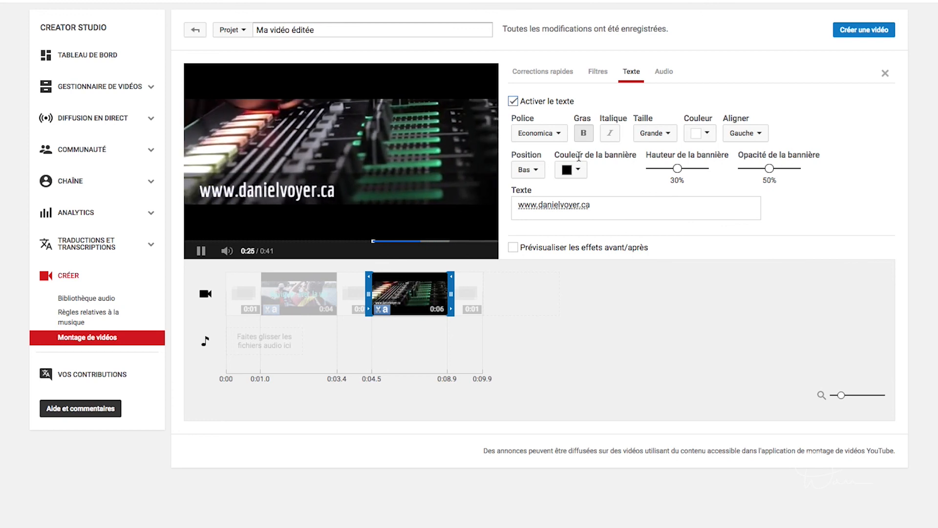
# - Set the website text's position and alignment to Centrer, with a banner height of 10% and banner opacity of 0%
pyautogui.click(581, 173)
pyautogui.click(600, 171)
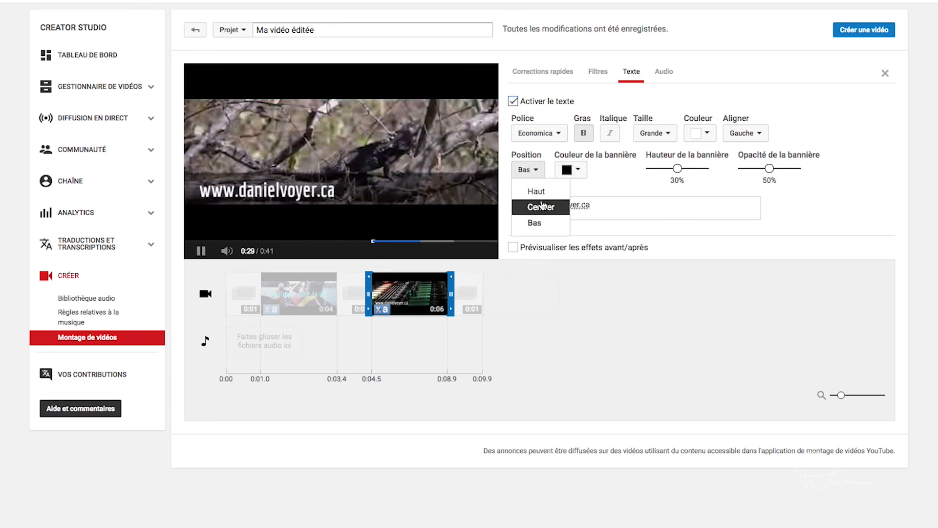
pyautogui.click(542, 207)
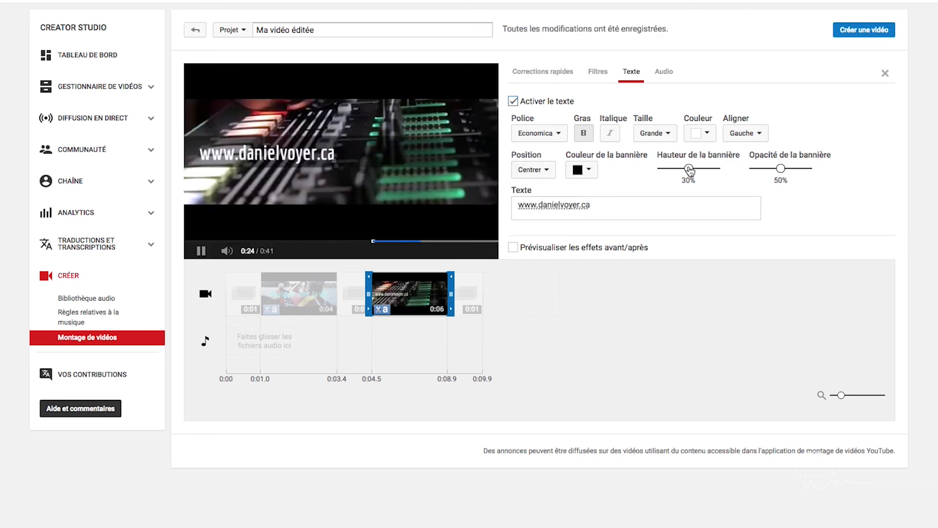
pyautogui.moveTo(689, 169); pyautogui.dragTo(633, 171)
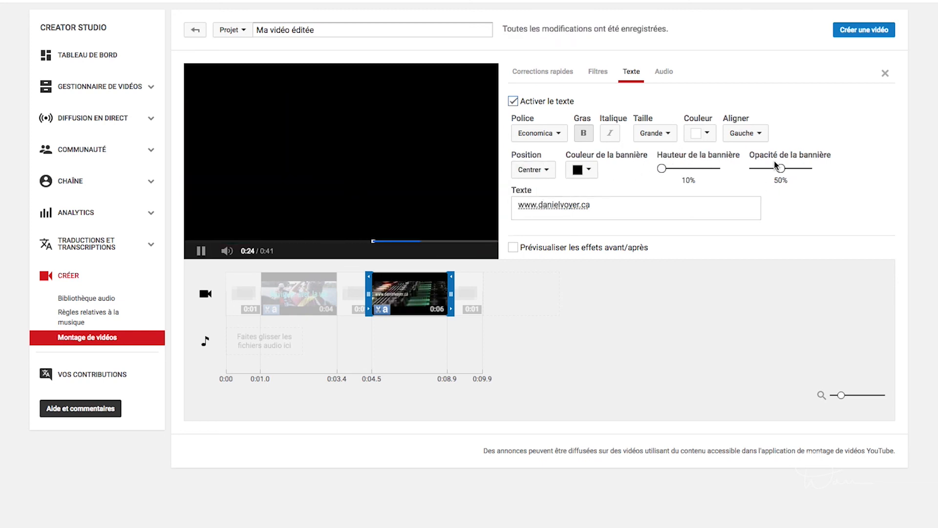
pyautogui.moveTo(780, 169); pyautogui.dragTo(756, 170)
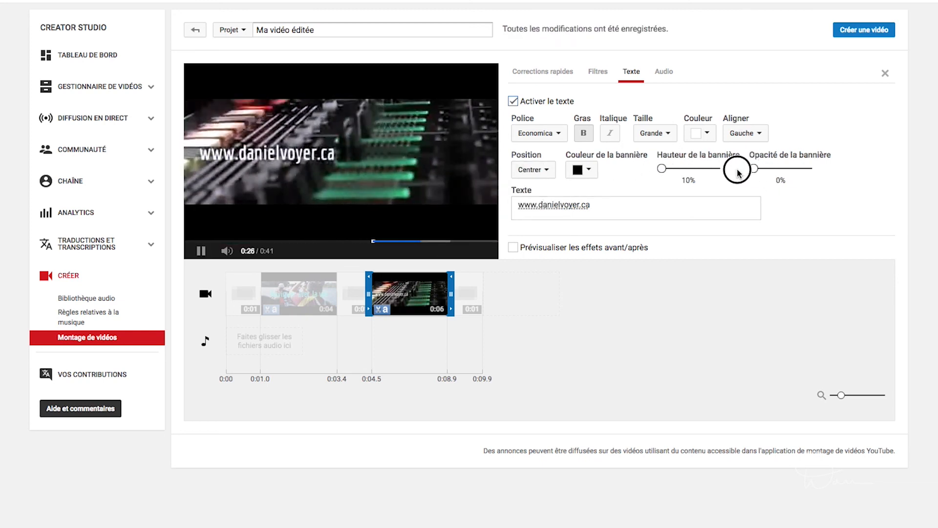
pyautogui.click(766, 137)
pyautogui.click(756, 170)
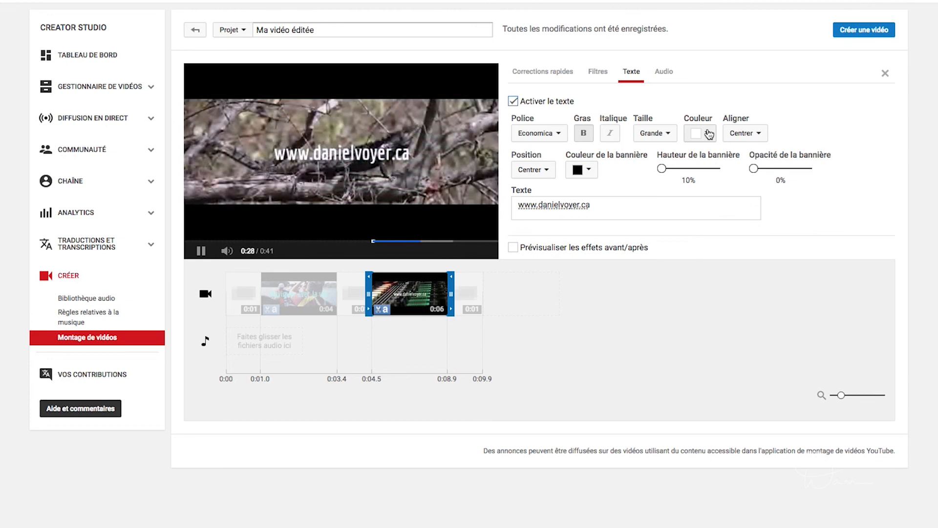
pyautogui.click(513, 248)
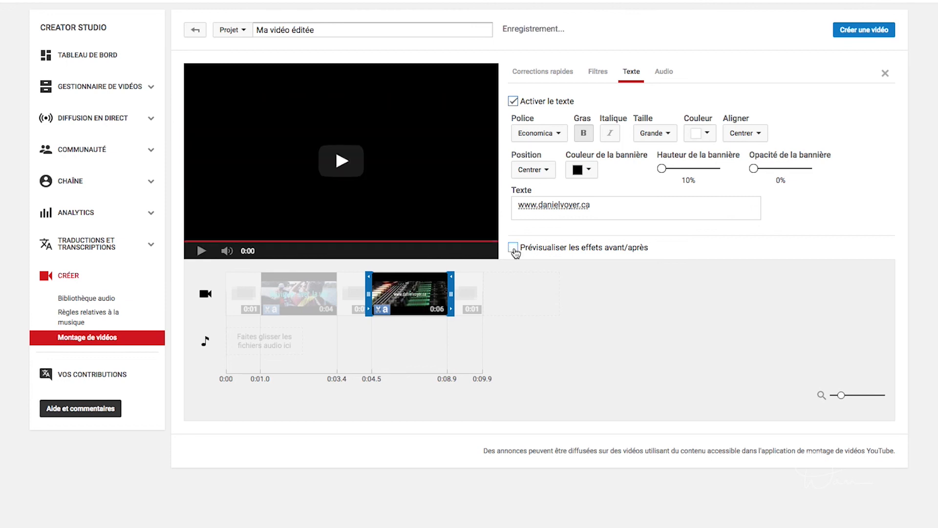
# - Browse the available video filters and apply the Festival filter to the first DanPromoTrailer2 clip
pyautogui.click(600, 72)
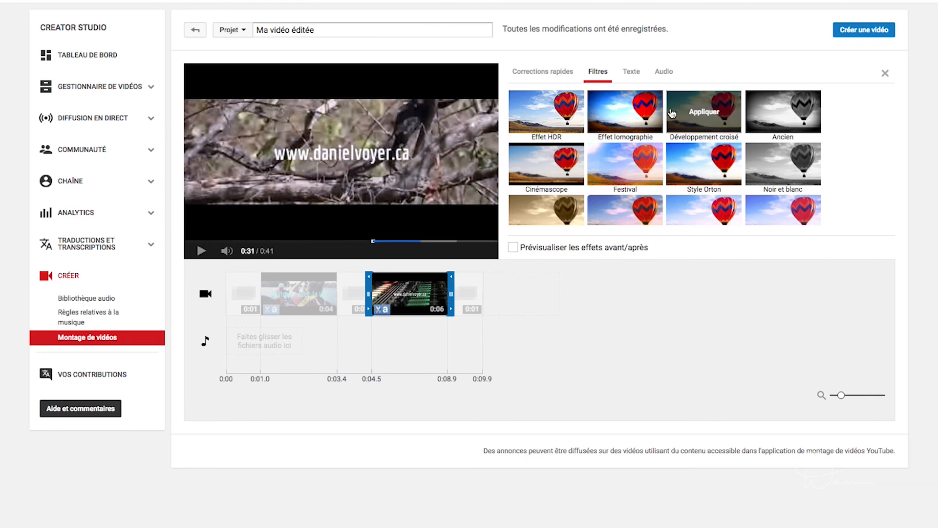
pyautogui.scroll(-10, 578, 171)
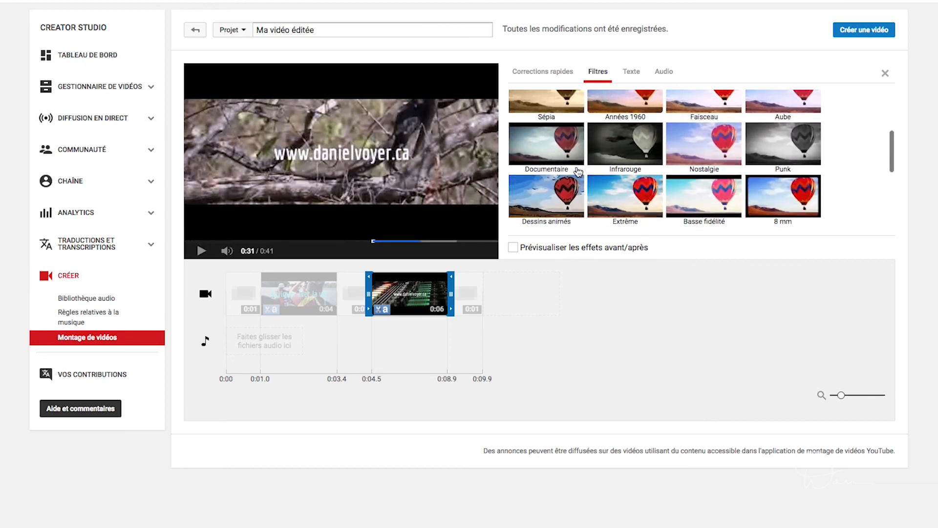
pyautogui.scroll(-1, 578, 171)
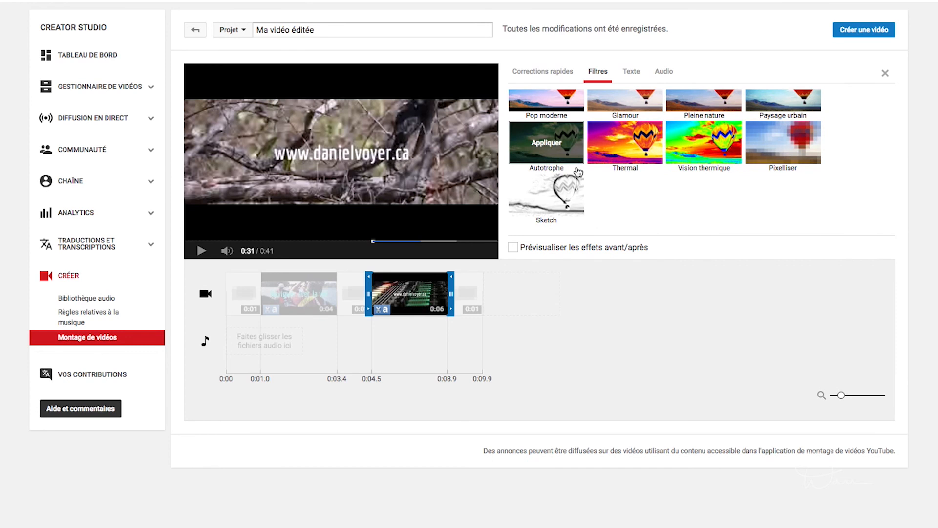
pyautogui.scroll(8, 578, 171)
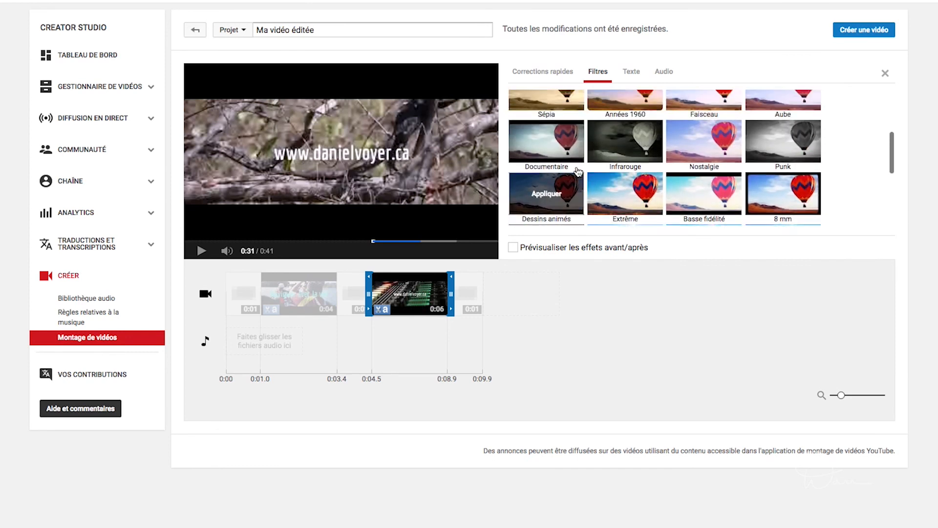
pyautogui.scroll(2, 578, 171)
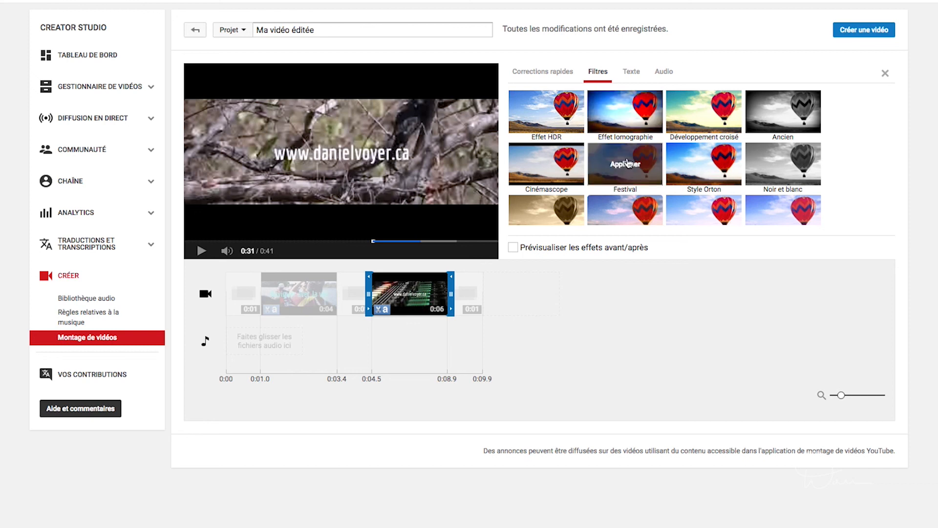
pyautogui.click(291, 299)
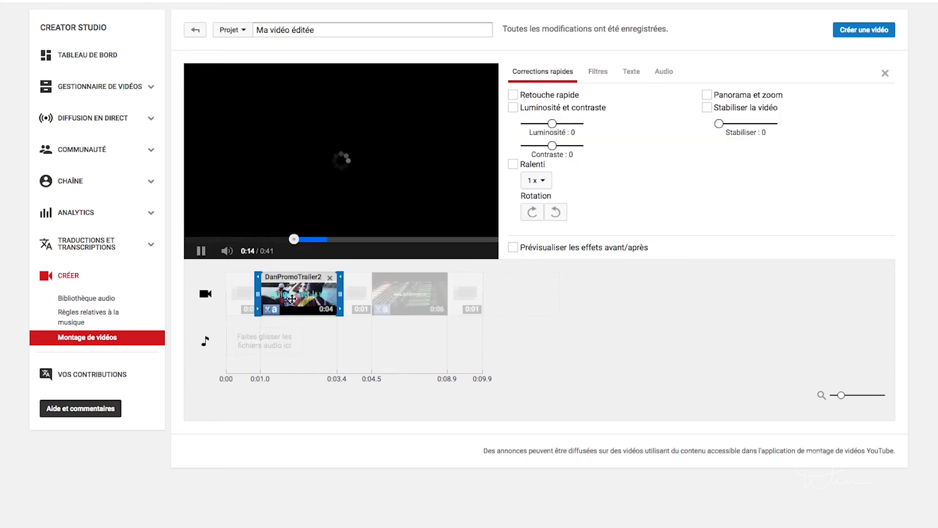
pyautogui.click(597, 72)
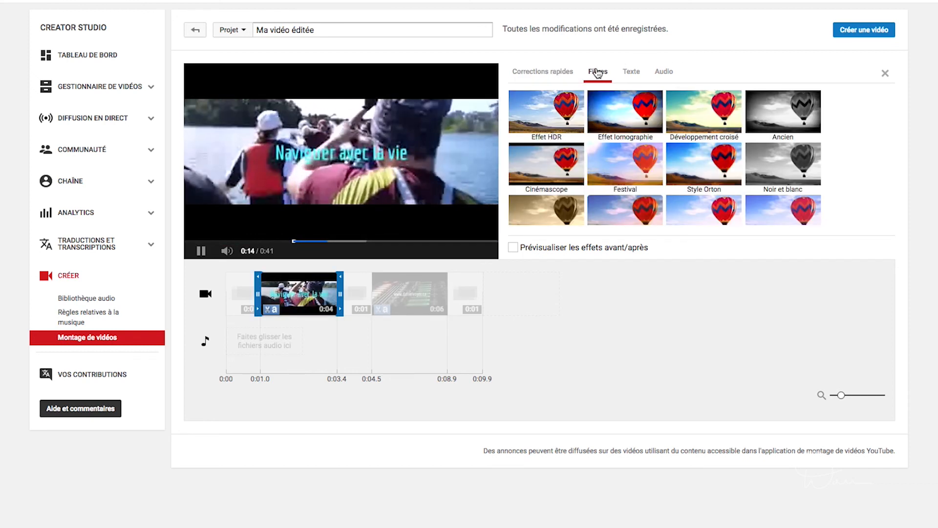
pyautogui.moveTo(628, 164)
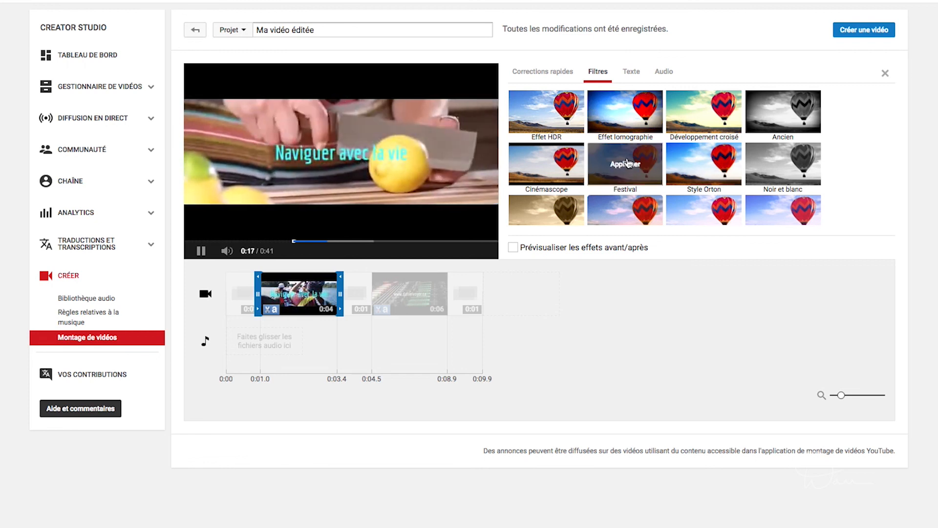
pyautogui.click(629, 164)
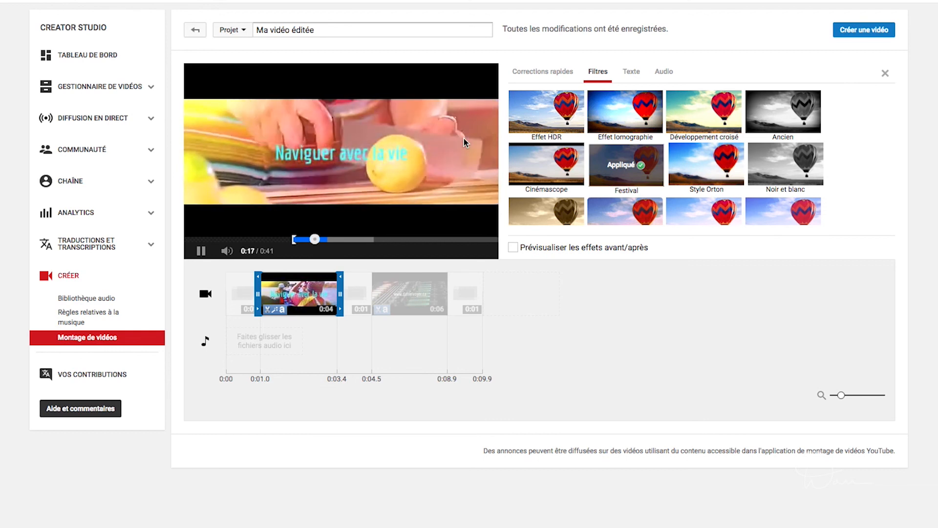
# - Apply the Festival filter to the second DanPromoTrailer2 clip, the one with the website text
pyautogui.moveTo(414, 301)
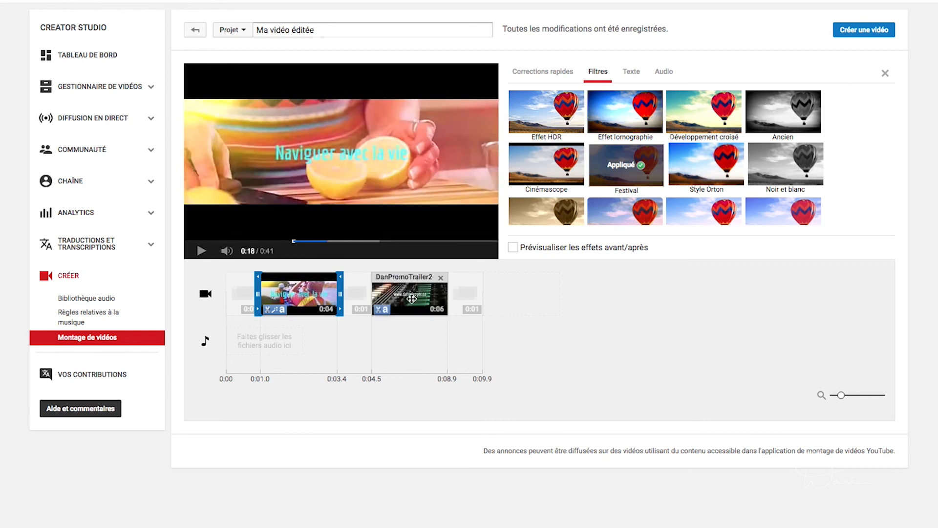
pyautogui.click(411, 298)
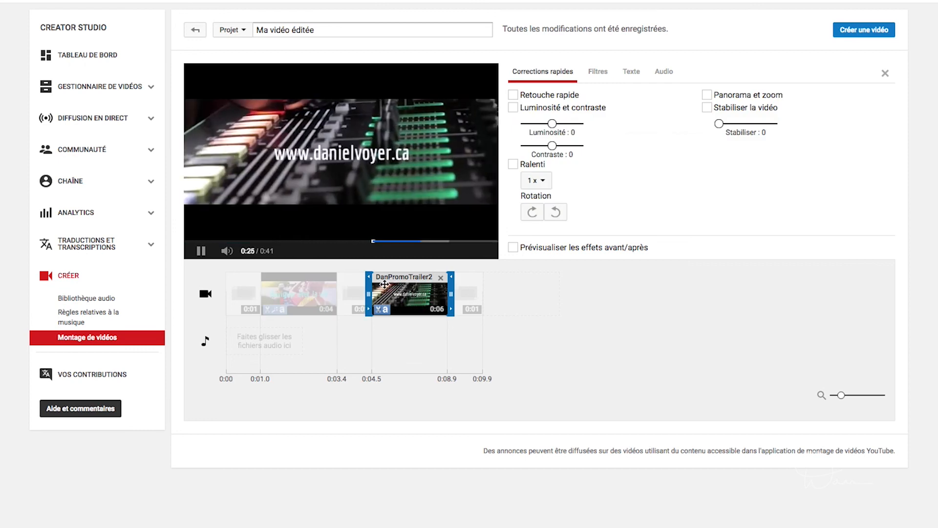
pyautogui.click(599, 73)
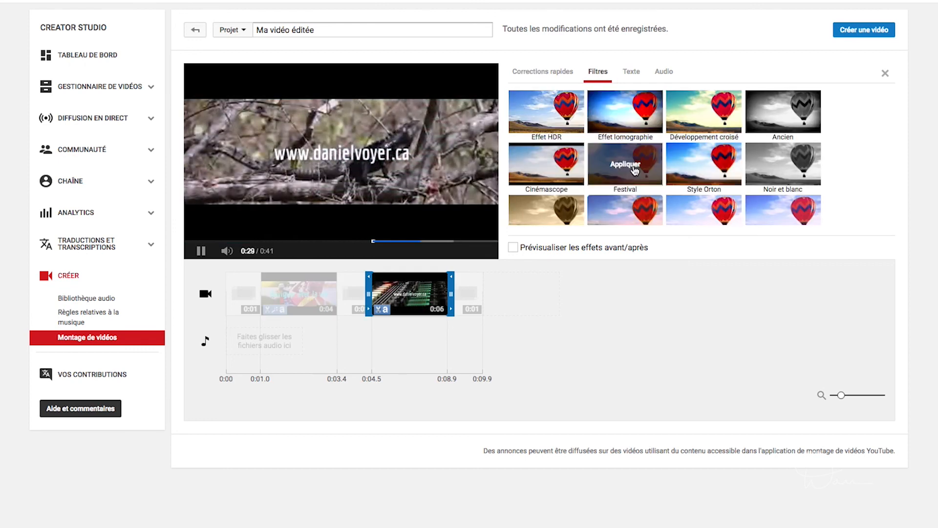
pyautogui.click(629, 168)
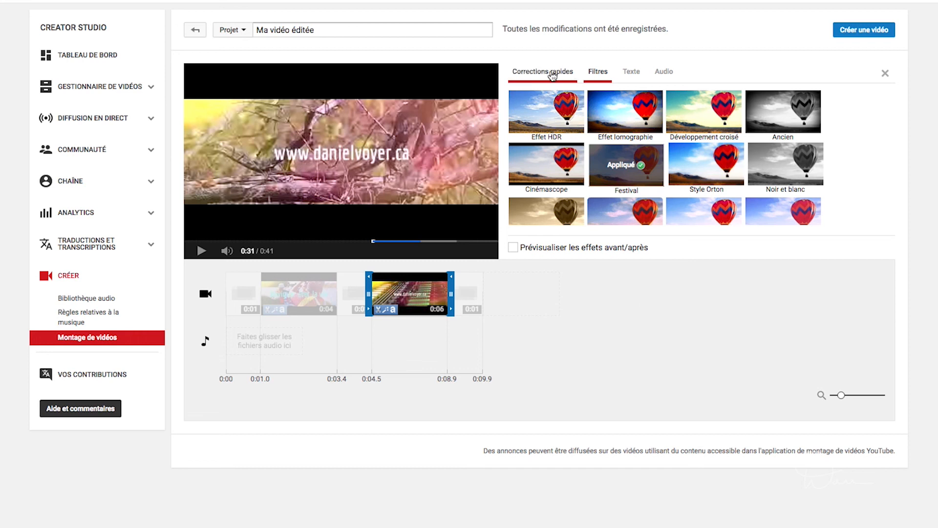
# - Search the audio track library for "hip"
pyautogui.click(239, 314)
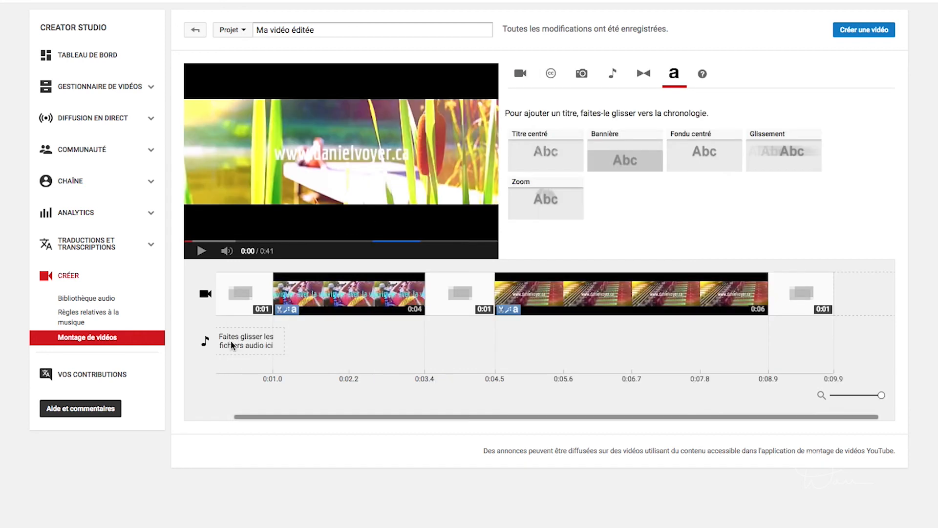
pyautogui.click(613, 75)
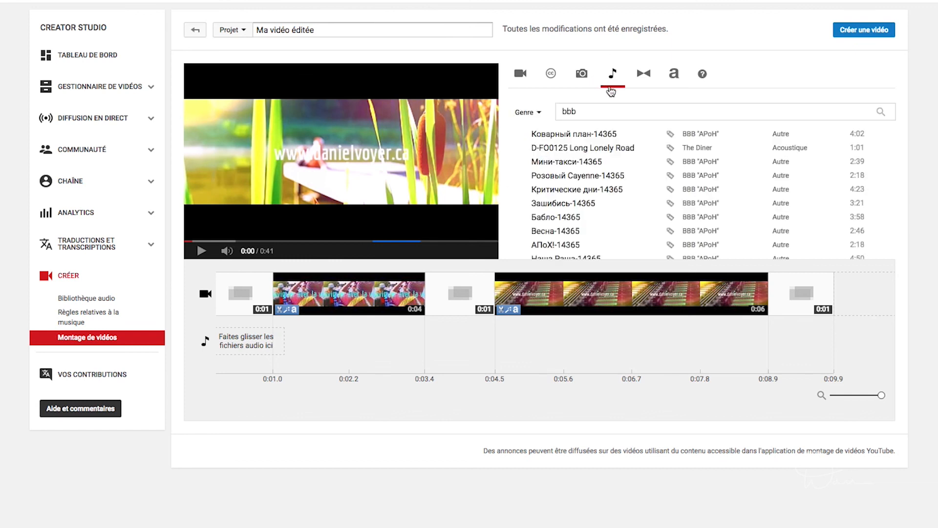
pyautogui.doubleClick(623, 113)
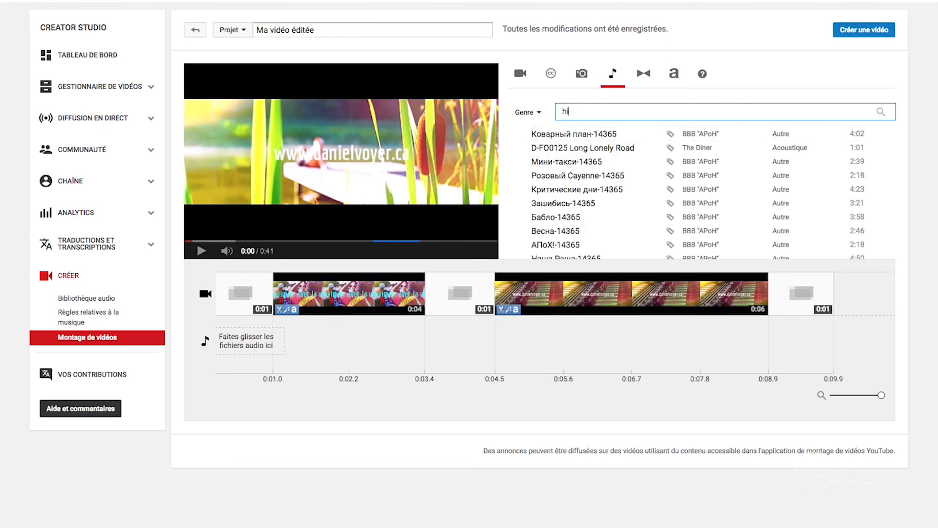
pyautogui.click(883, 113)
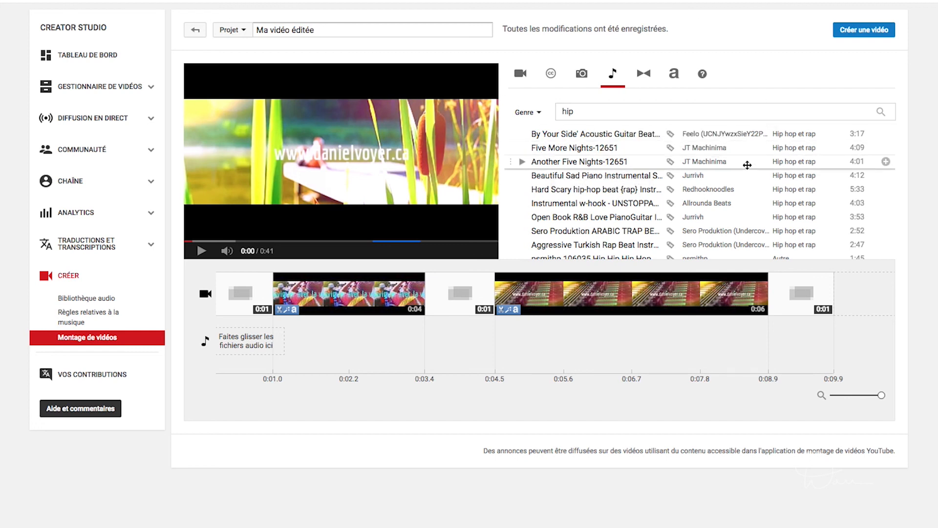
# - Preview the track "psmithp 106035 Hip Hip Hip Hop" and add it to the start of the timeline's audio track
pyautogui.scroll(-2, 747, 165)
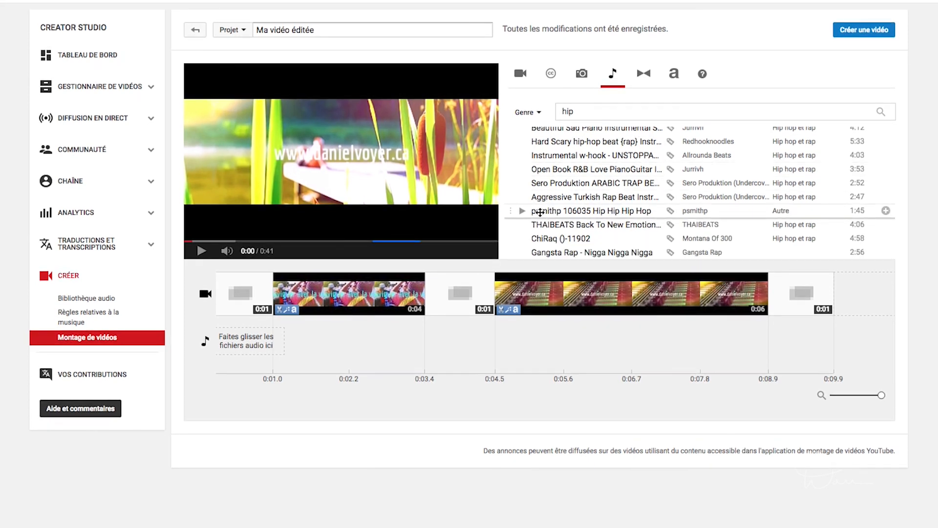
pyautogui.click(522, 208)
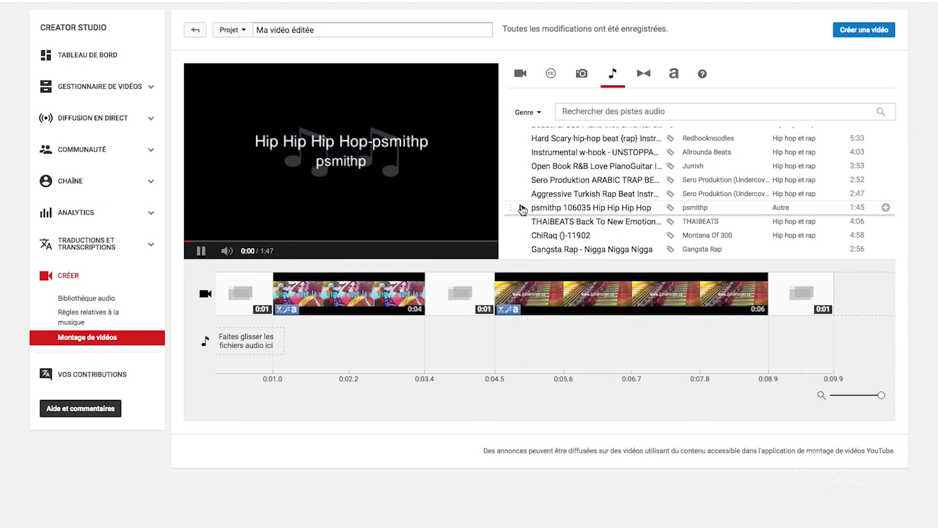
pyautogui.scroll(1, 522, 209)
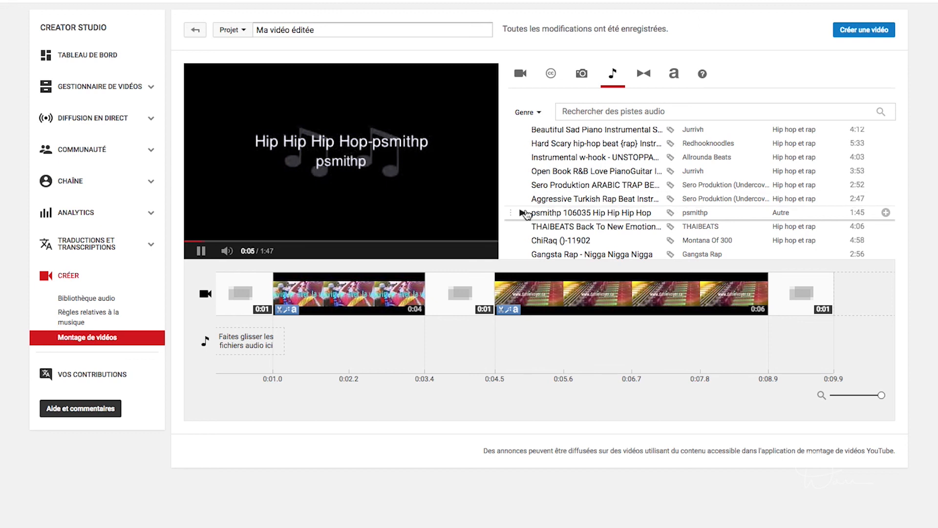
pyautogui.moveTo(525, 213); pyautogui.dragTo(229, 345)
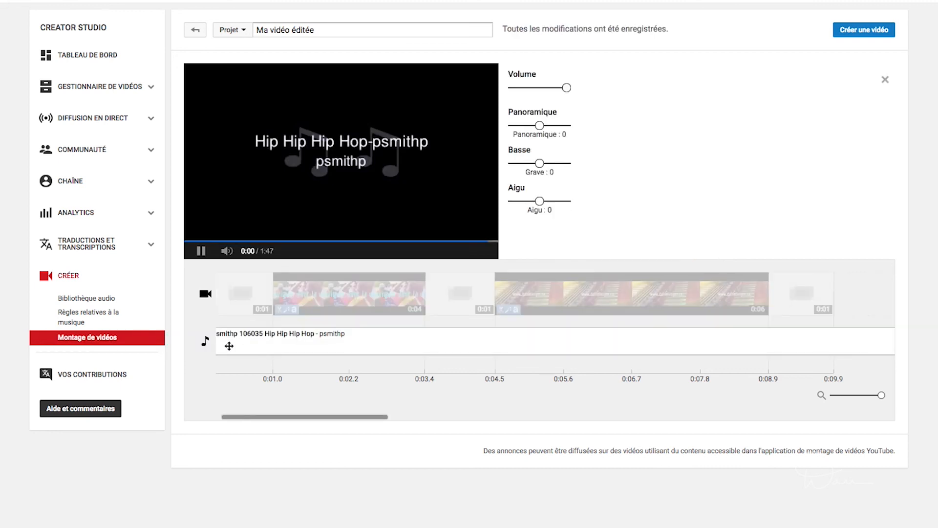
# - Trim the music track's end back to about the end of the video, shorten its start slightly, and pause the preview
pyautogui.moveTo(881, 395); pyautogui.dragTo(833, 395)
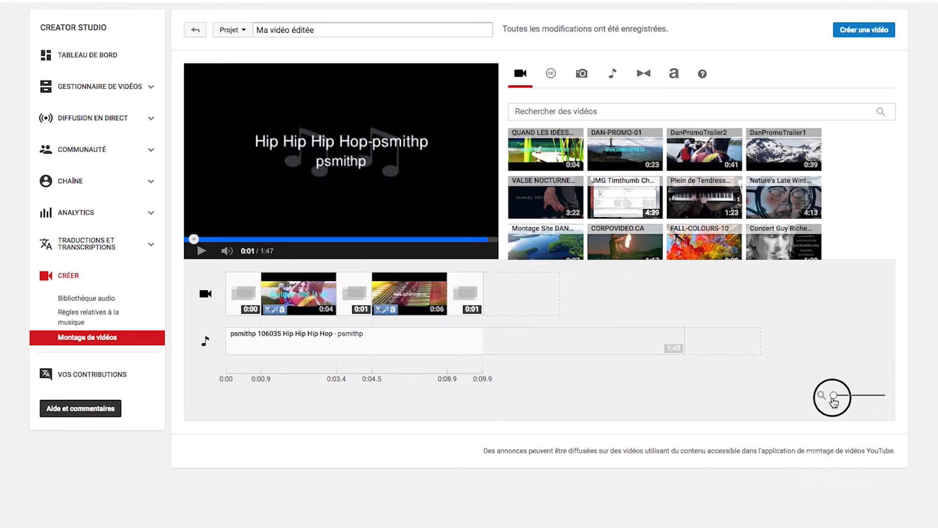
pyautogui.click(675, 340)
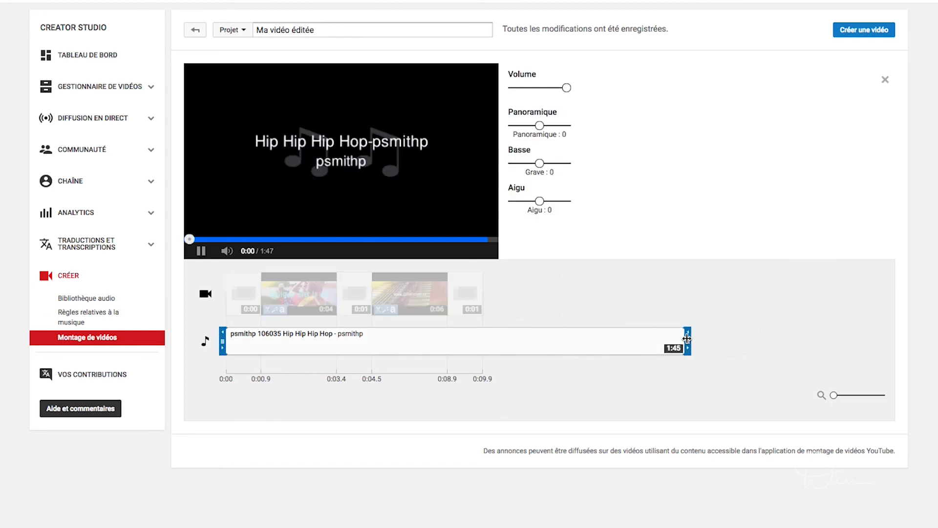
pyautogui.moveTo(687, 340); pyautogui.dragTo(475, 345)
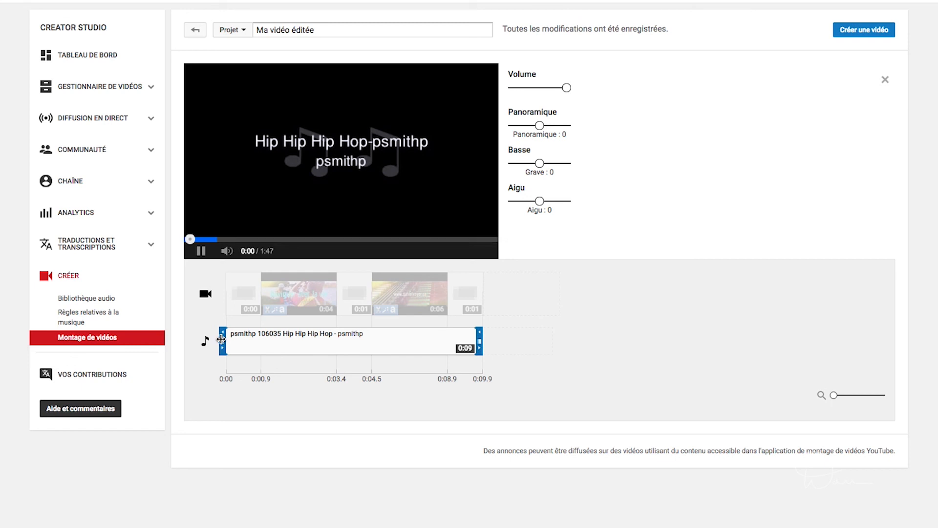
pyautogui.moveTo(223, 339); pyautogui.dragTo(229, 339)
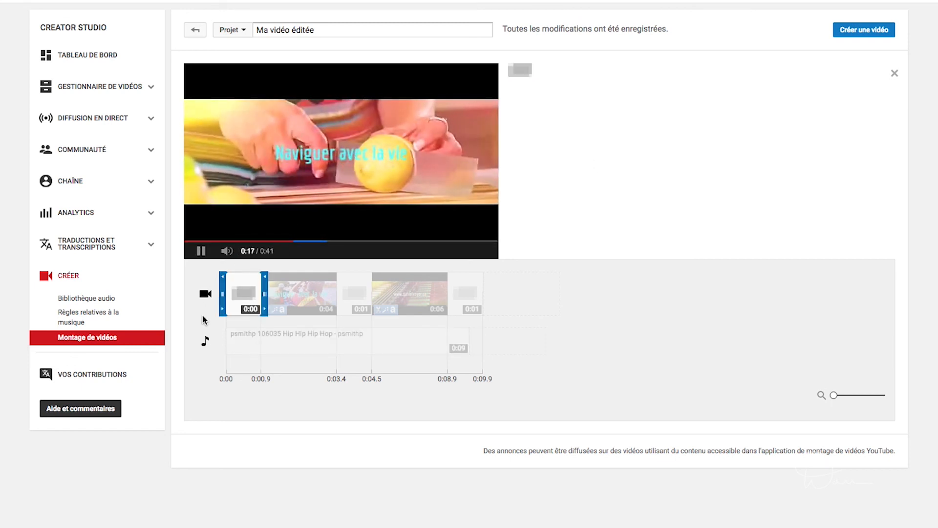
pyautogui.click(202, 252)
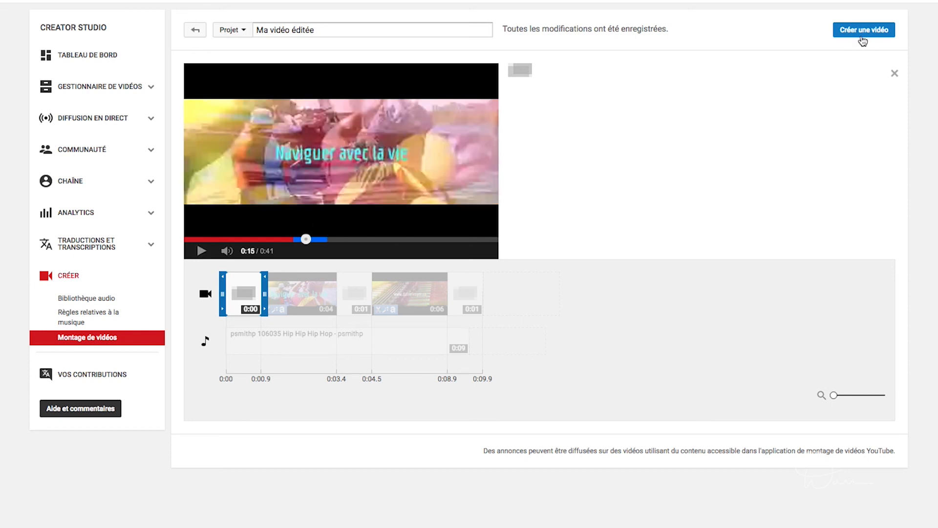
# - Rename the project "Naviguer avec la Vie" and open the list of saved projects
pyautogui.tripleClick(346, 28)
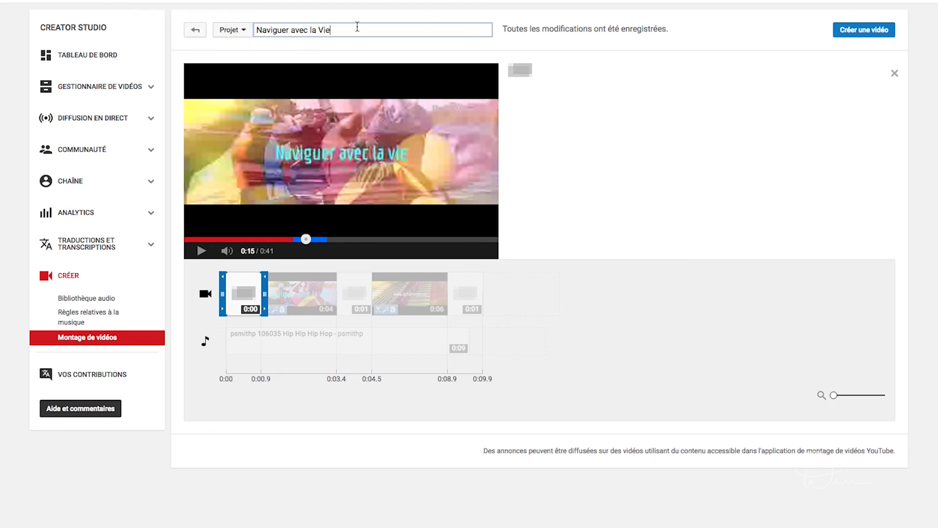
pyautogui.click(246, 30)
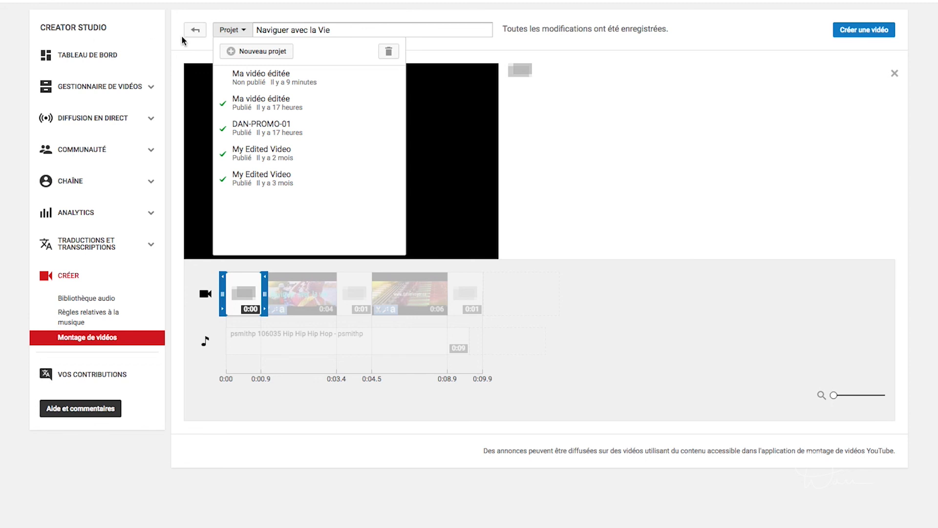
# - Create the final video from the edited project and open the video manager from its watch page
pyautogui.click(848, 30)
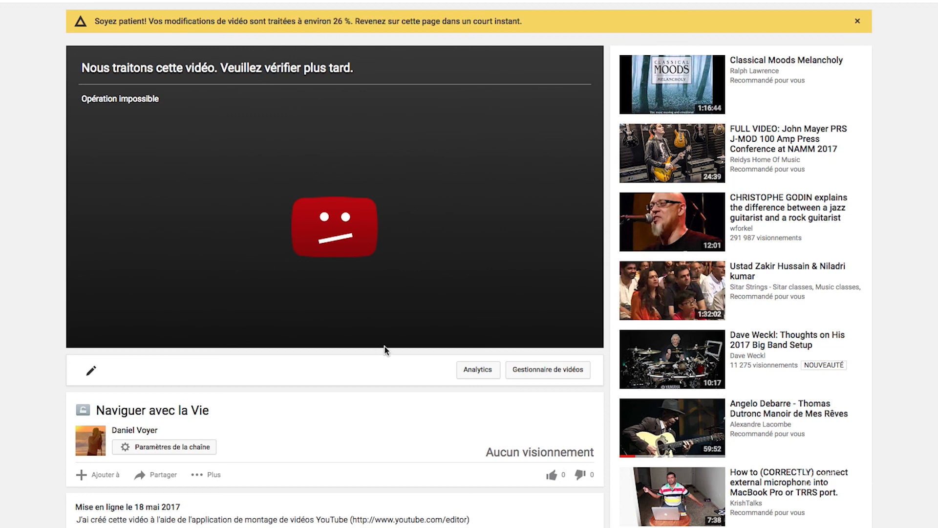
pyautogui.click(530, 373)
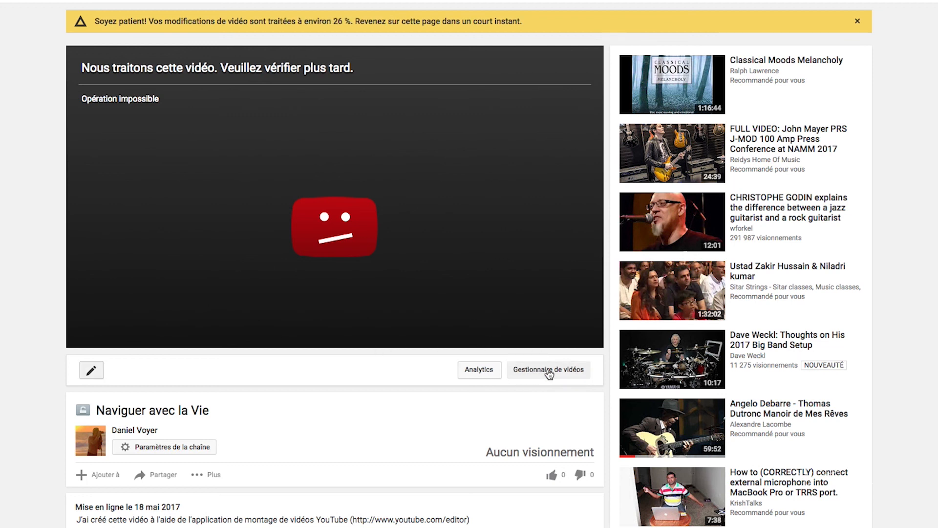